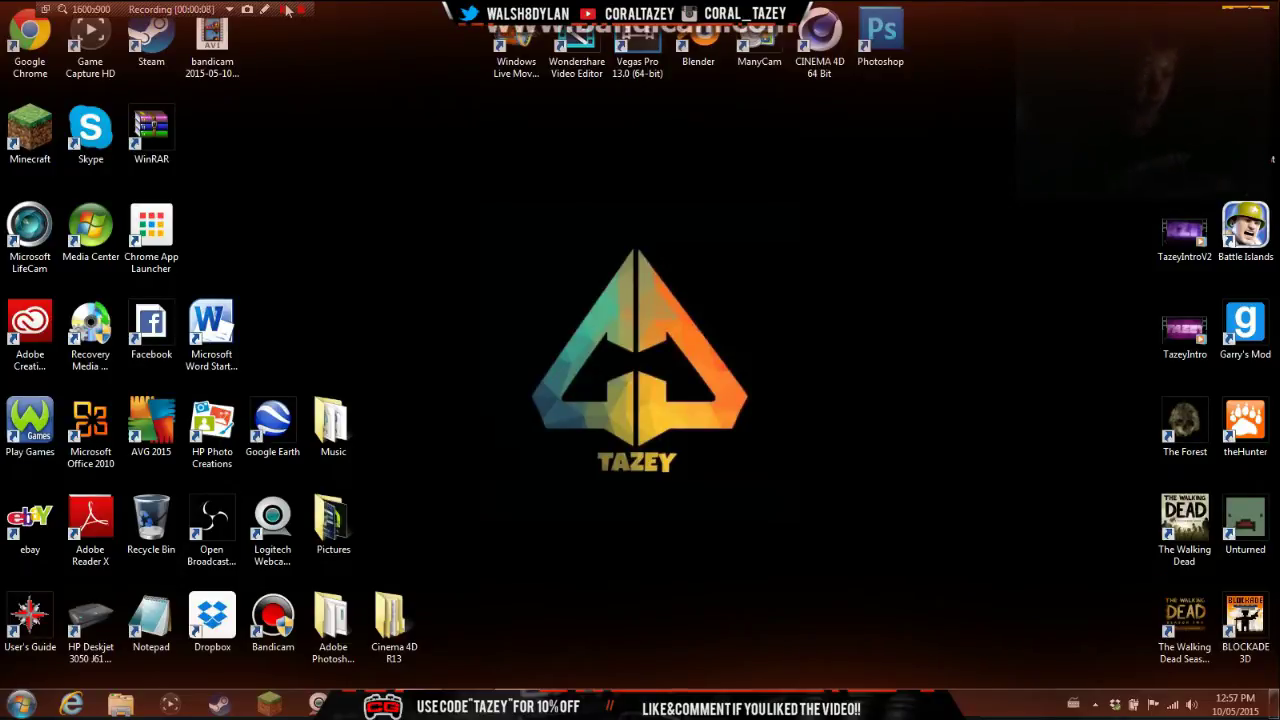
Launch Photoshop and move the bandicam recording into the empty slot beside Chrome App Launcher.
click(880, 35)
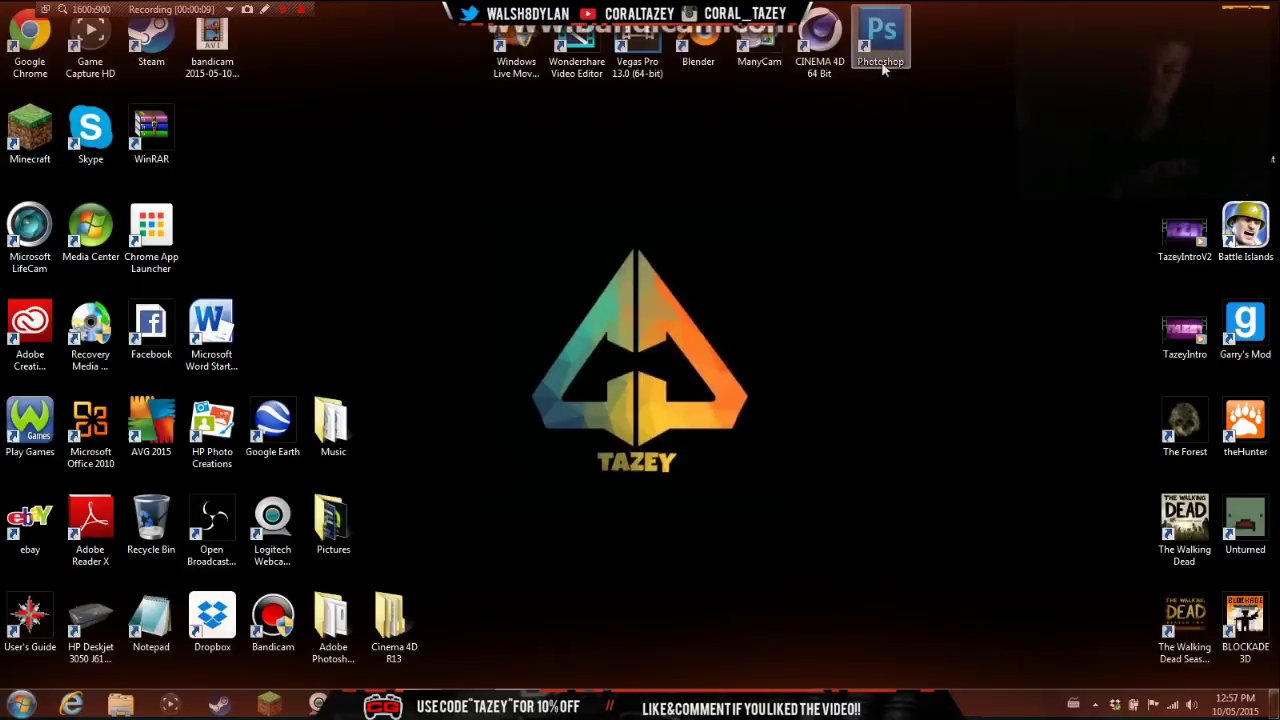
double_click(883, 33)
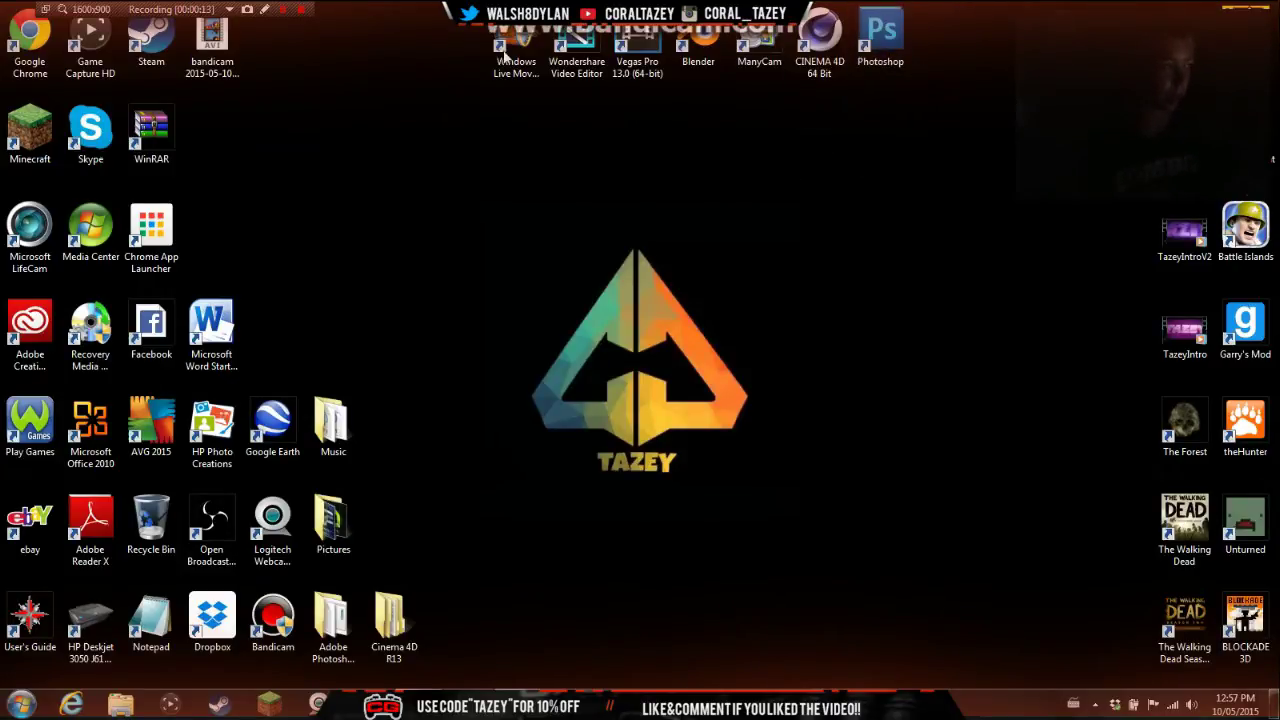
drag(212, 50, 303, 241)
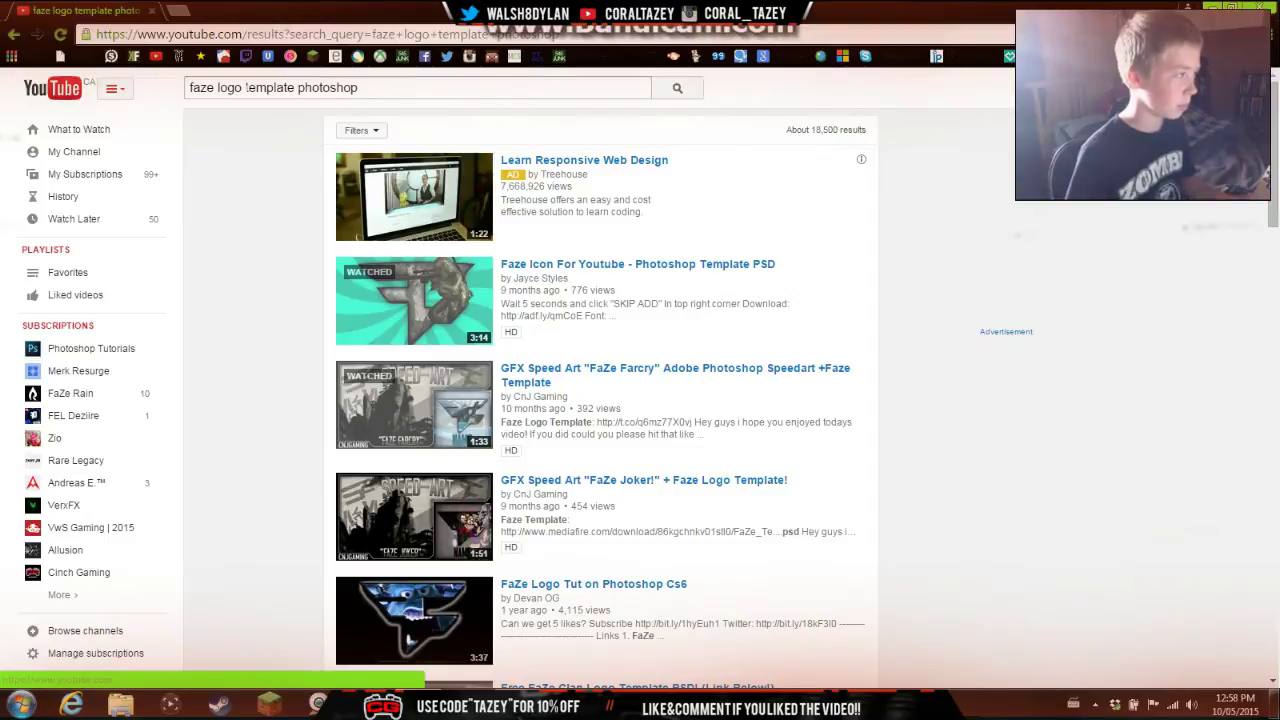
Change the YouTube search from 'faze logo template photoshop' to 'banner template photoshop'.
drag(244, 87, 168, 94)
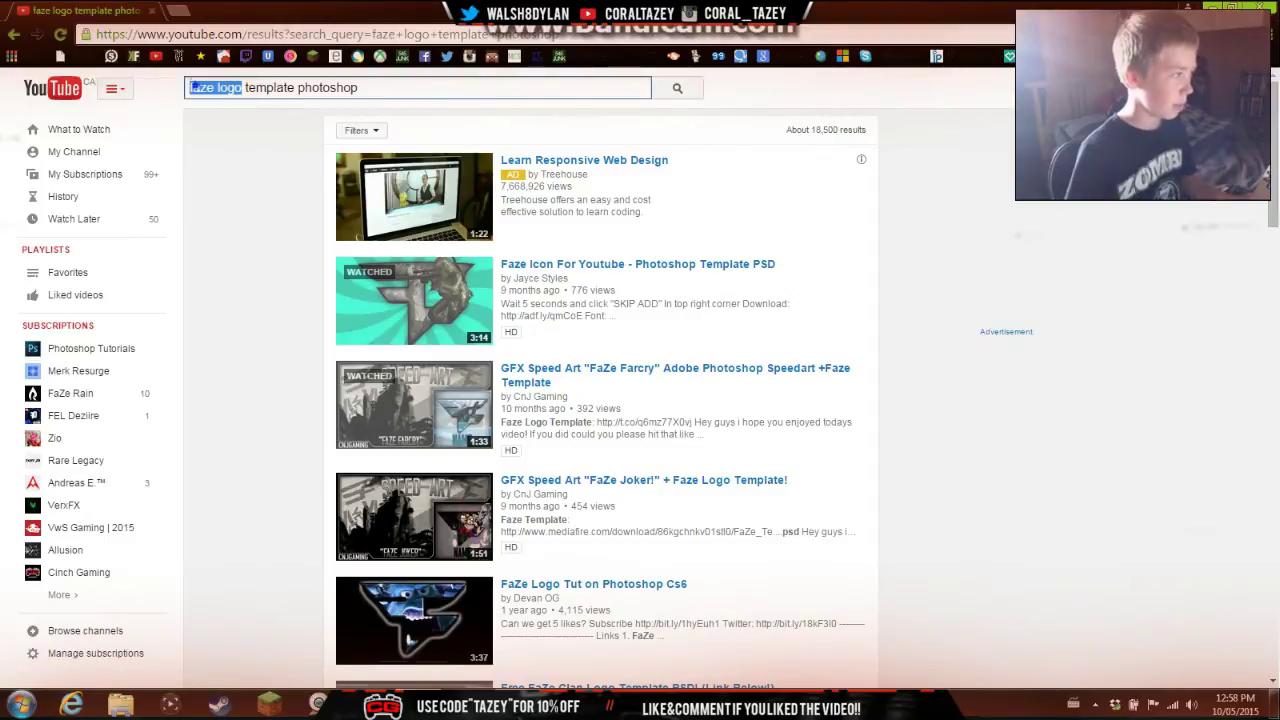
right_click(193, 88)
click(289, 163)
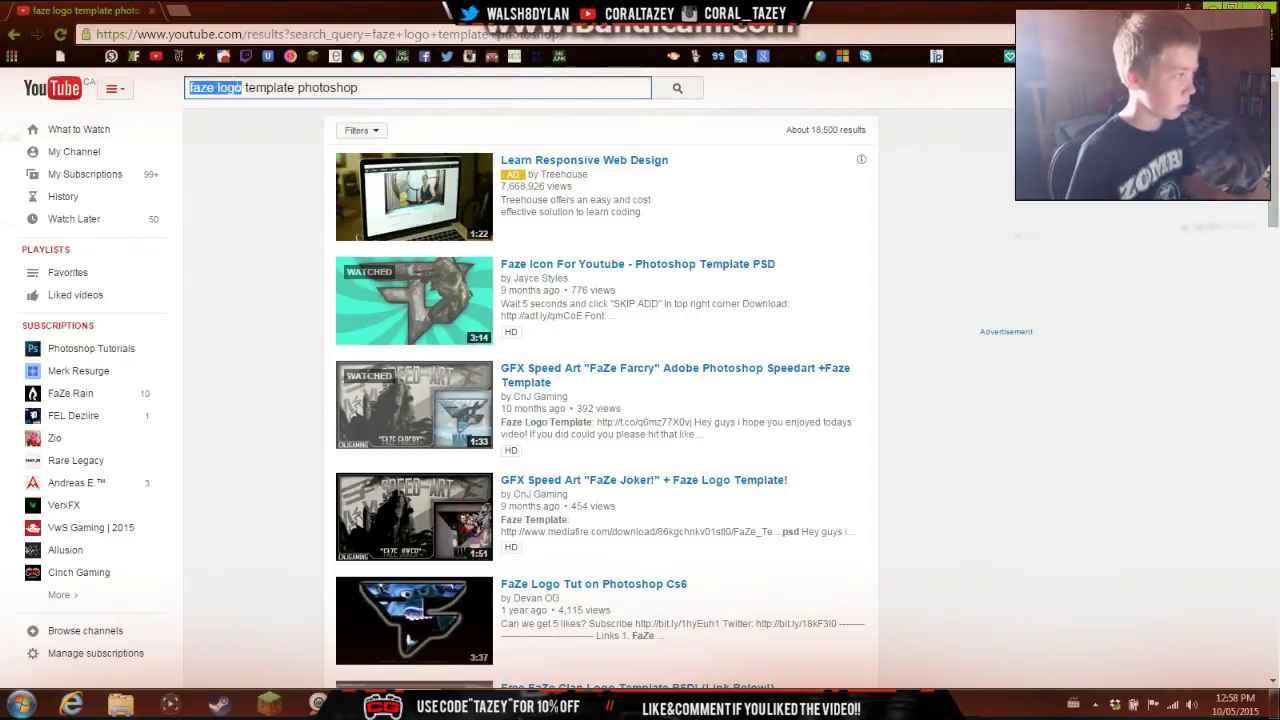
click(243, 88)
key(BackSpace)
key(BackSpace)
key(BackSpace)
key(BackSpace)
key(BackSpace)
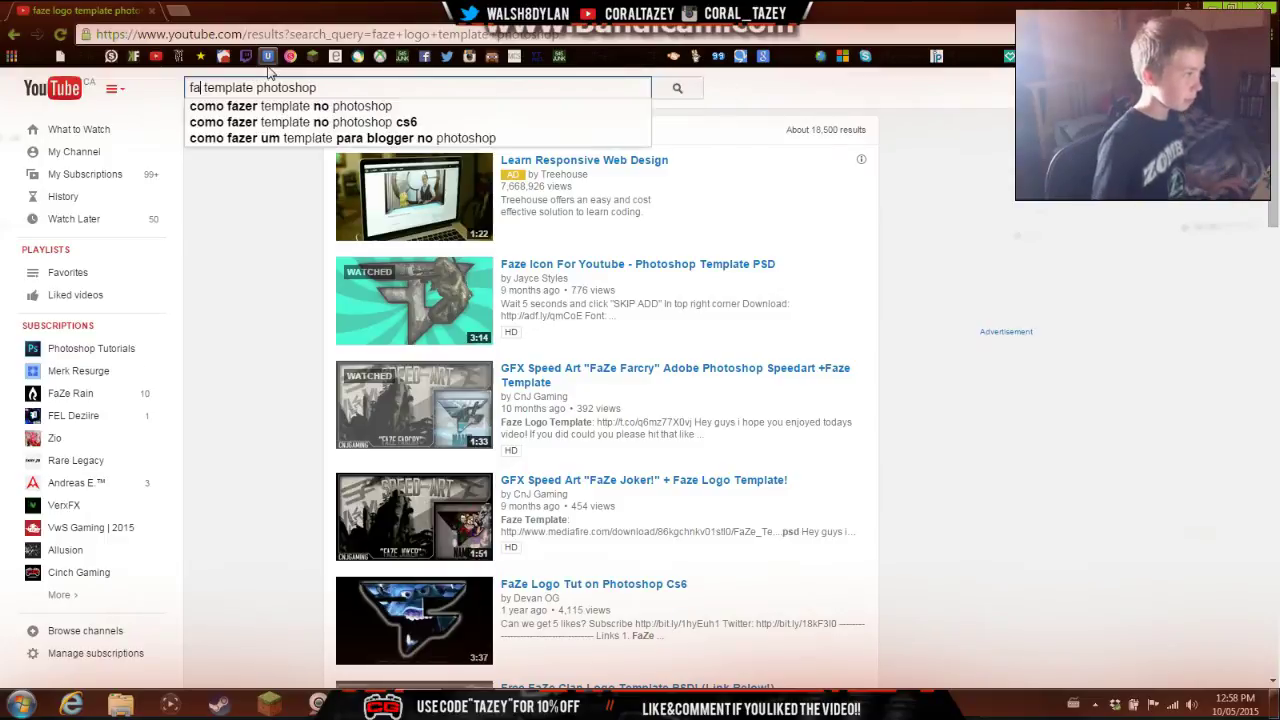
key(BackSpace)
key(BackSpace)
text(banner)
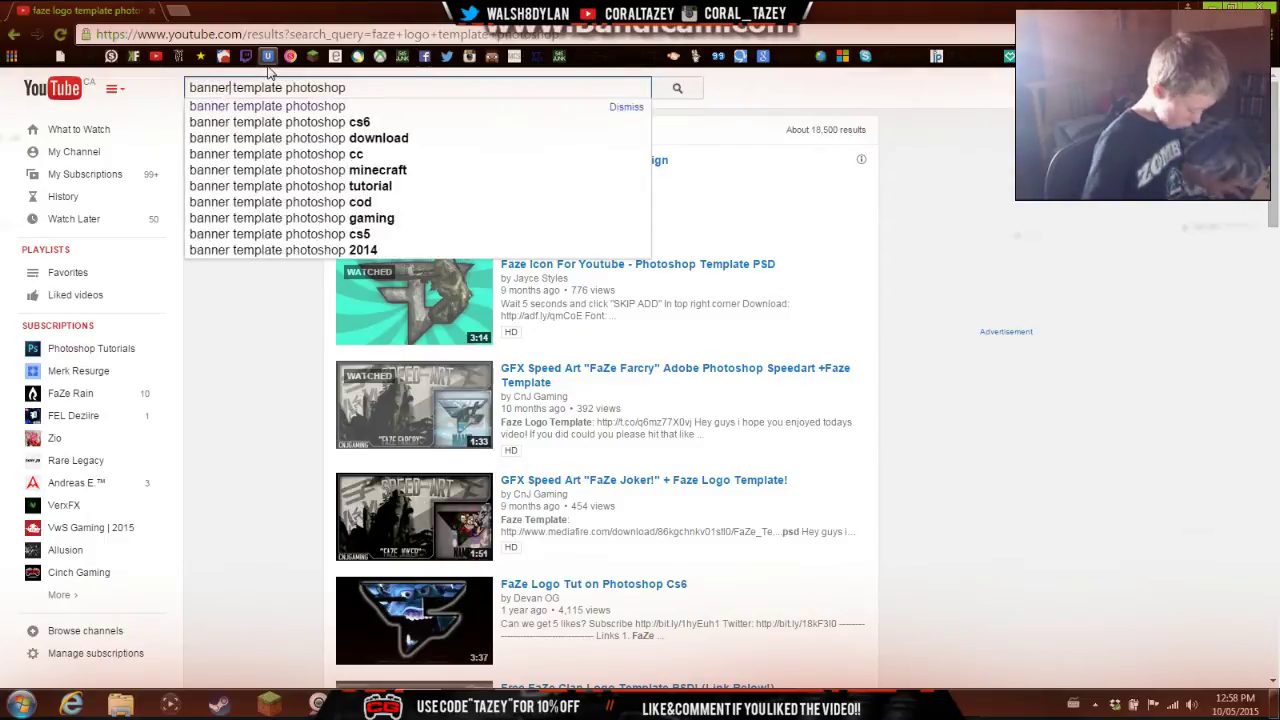
key(Return)
Skip the tutorial ahead to the finished green banner, dismiss the ad, and expand the description.
scroll(494, 318, down, 2)
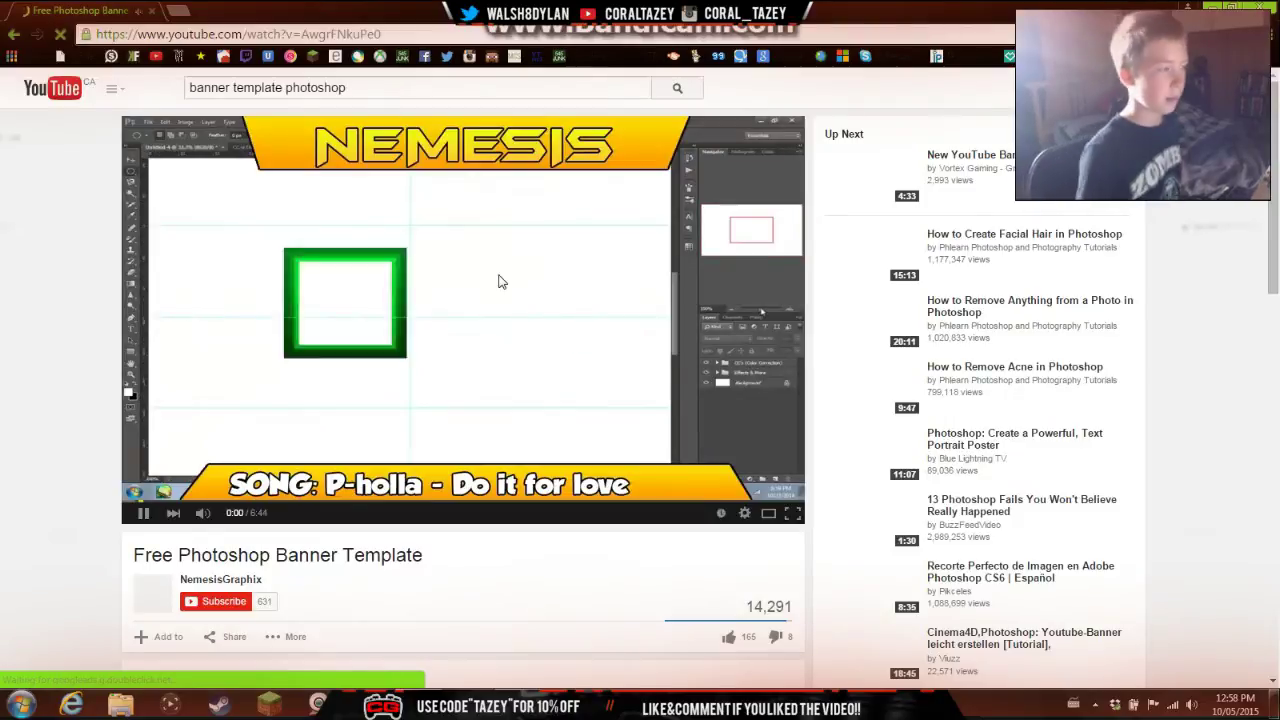
click(483, 441)
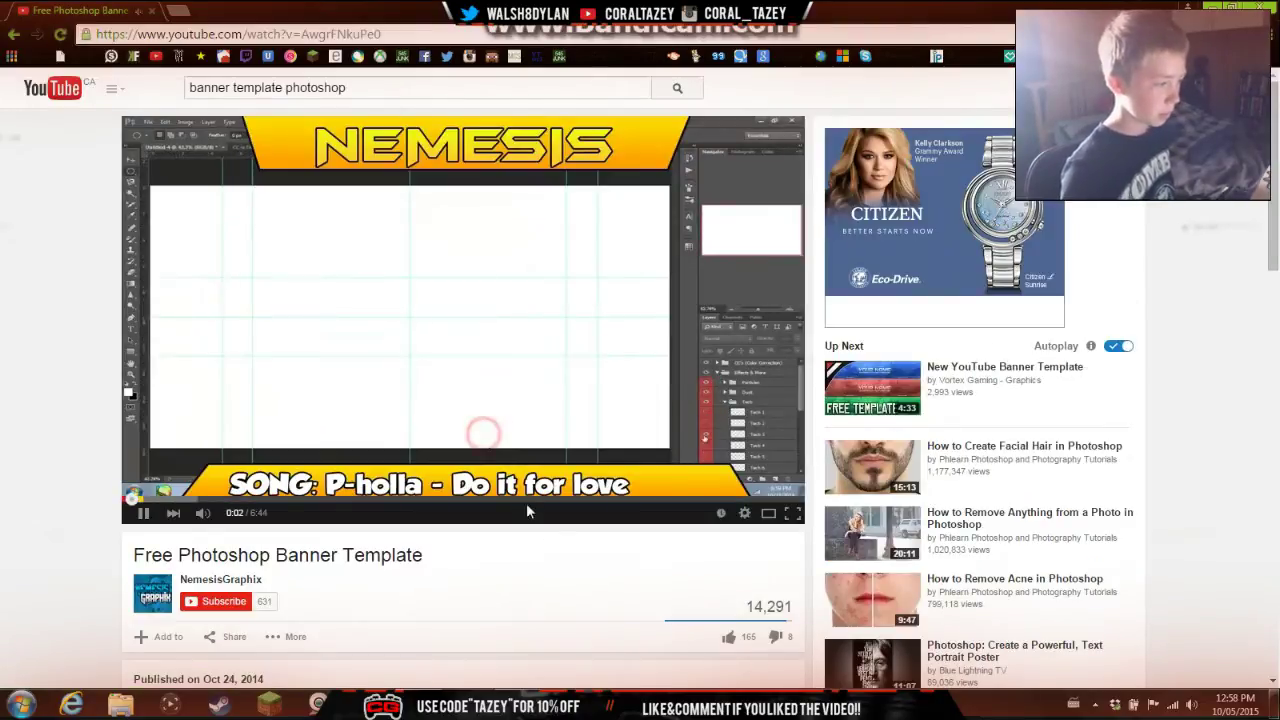
click(622, 497)
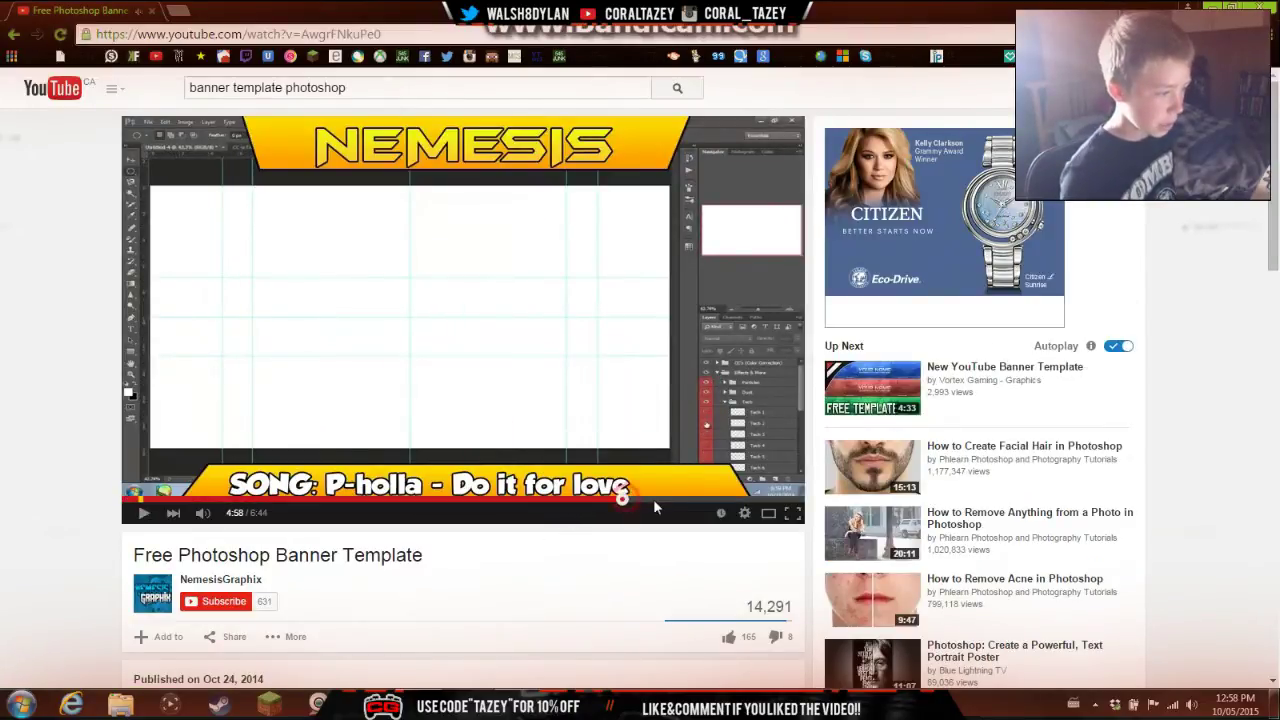
click(715, 497)
click(745, 429)
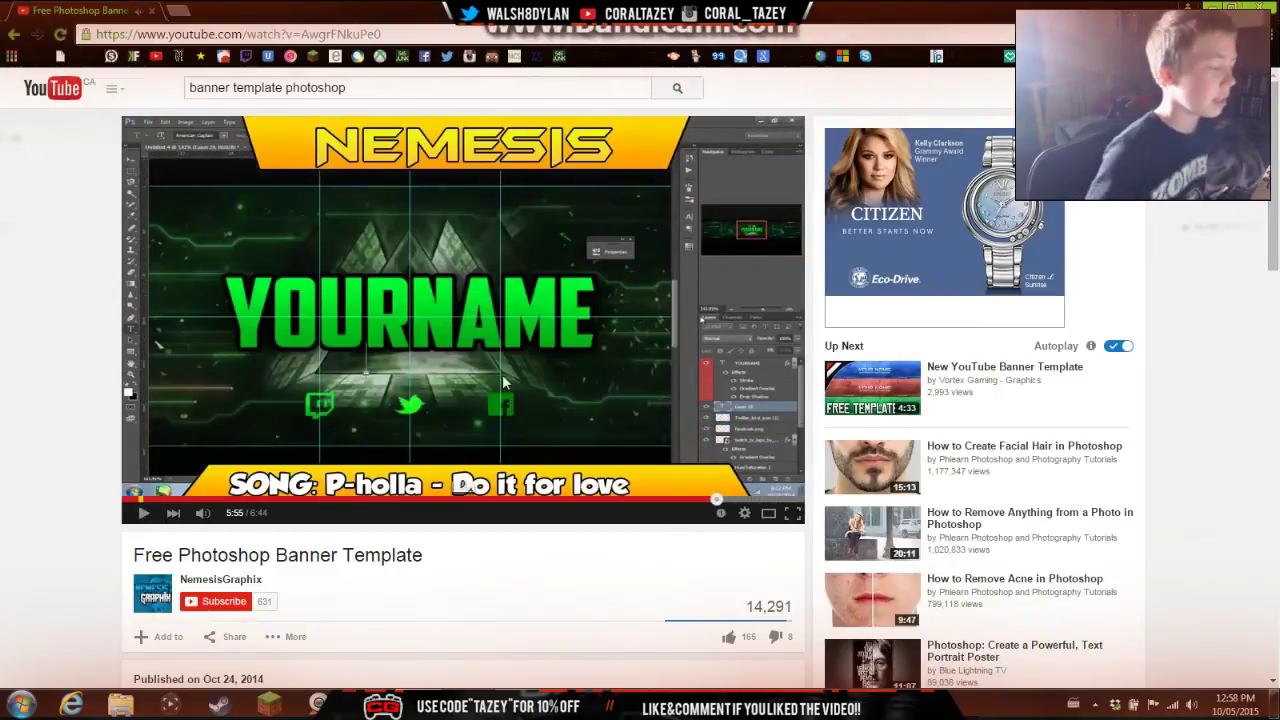
scroll(491, 391, down, 1)
scroll(491, 391, down, 1)
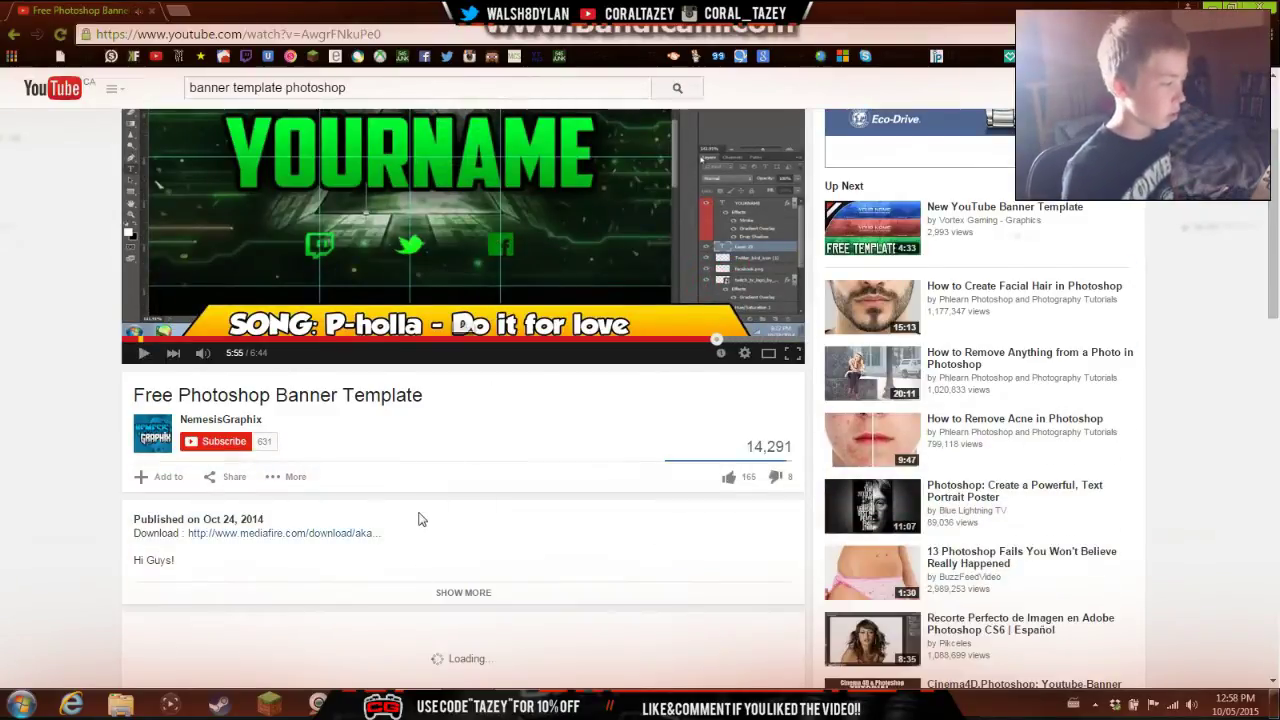
click(373, 588)
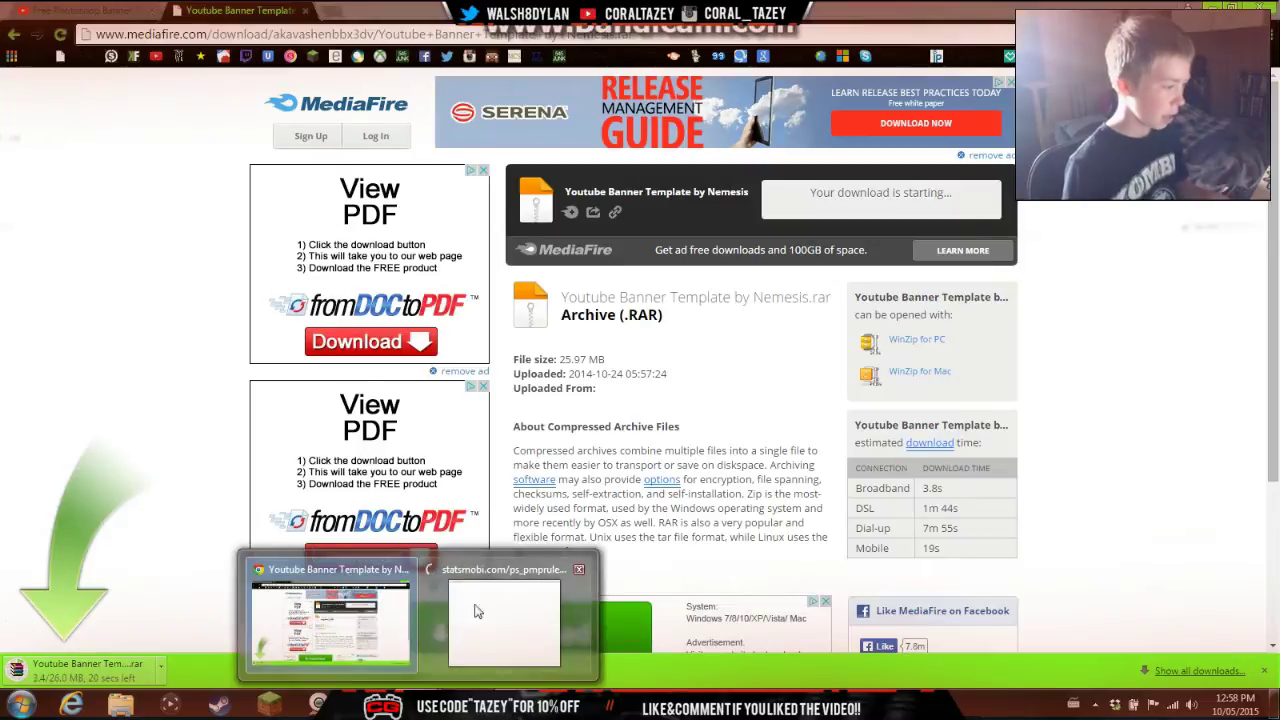
mouse_move(317, 705)
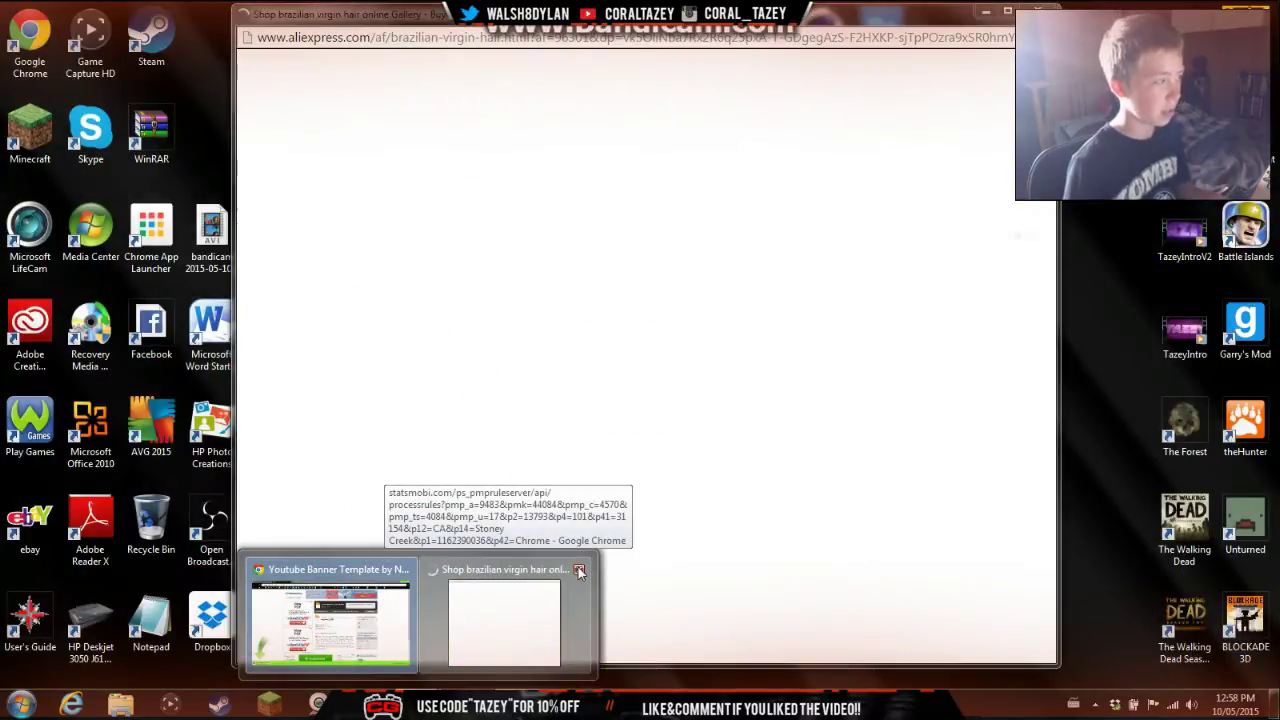
Close the AliExpress popup, let the Nemesis template RAR finish downloading, and close the MediaFire tab.
click(579, 571)
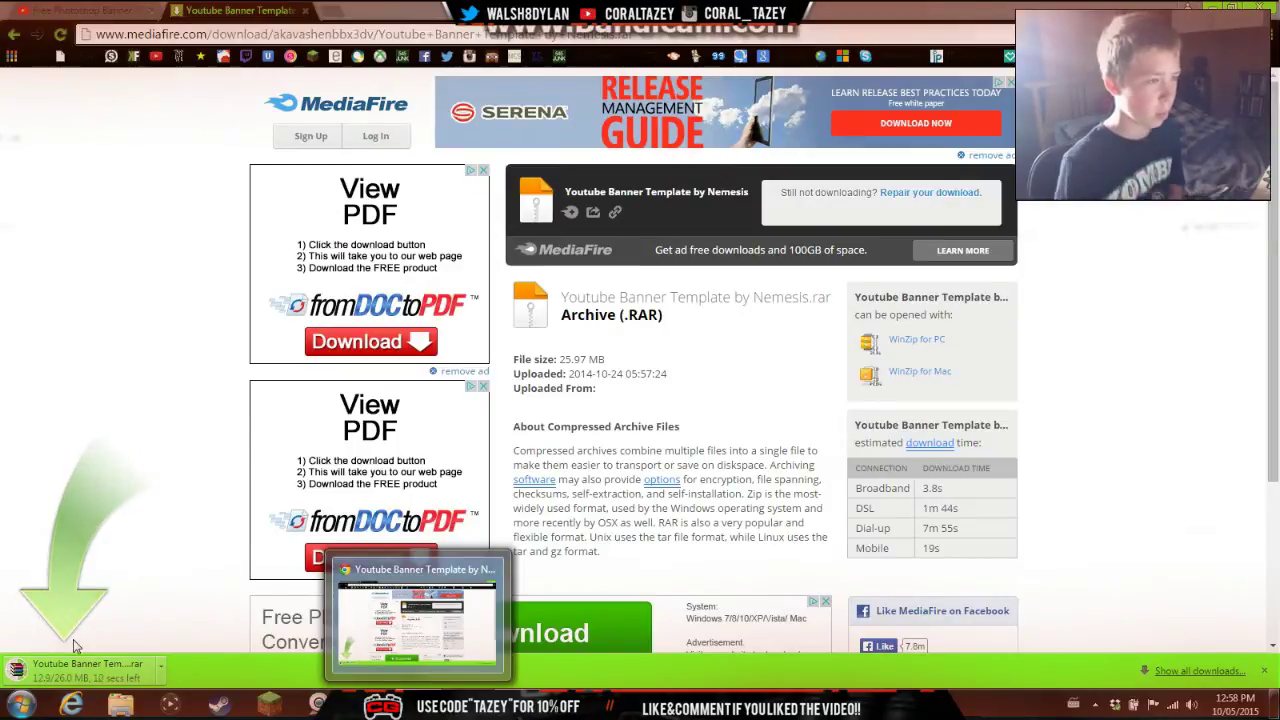
key(super+Down)
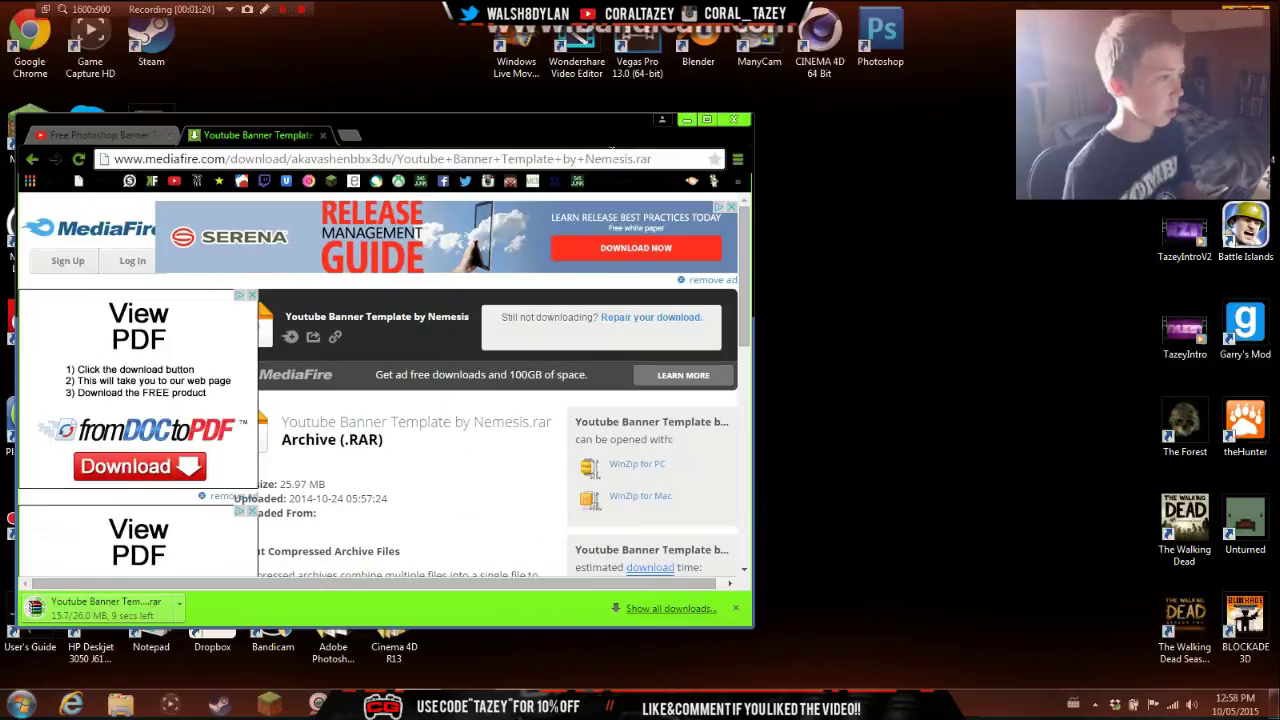
click(684, 121)
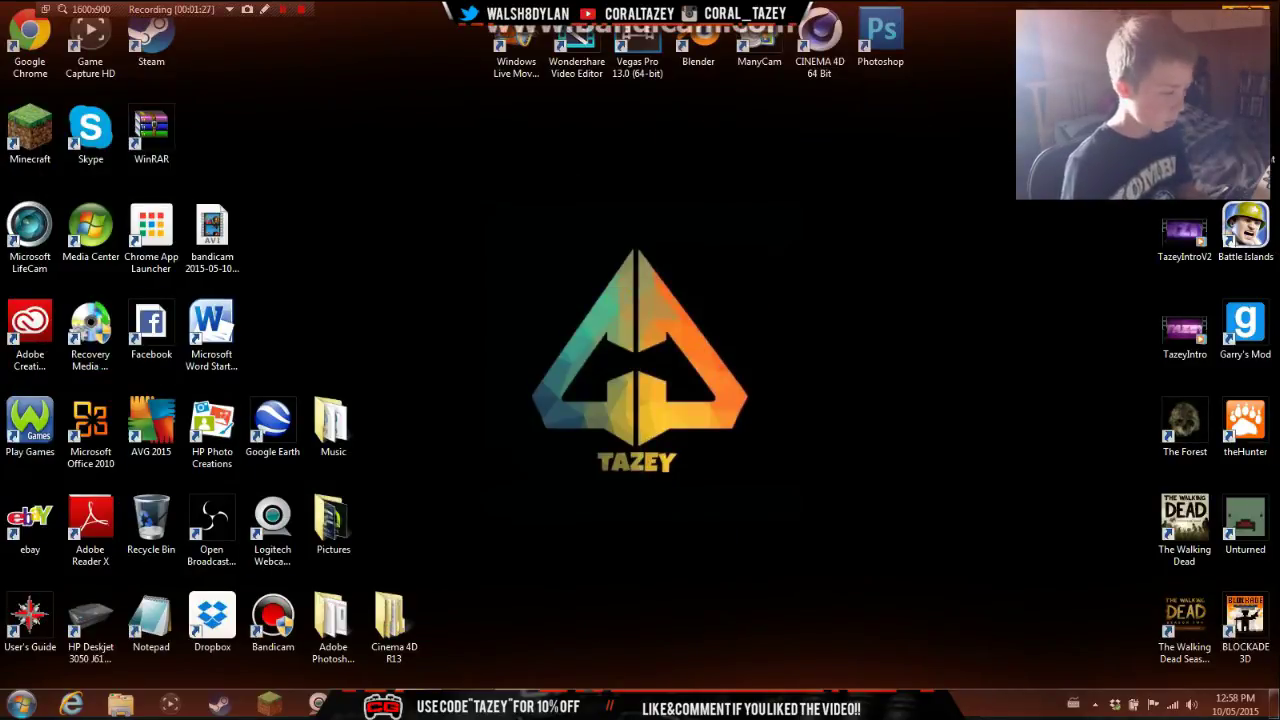
click(318, 704)
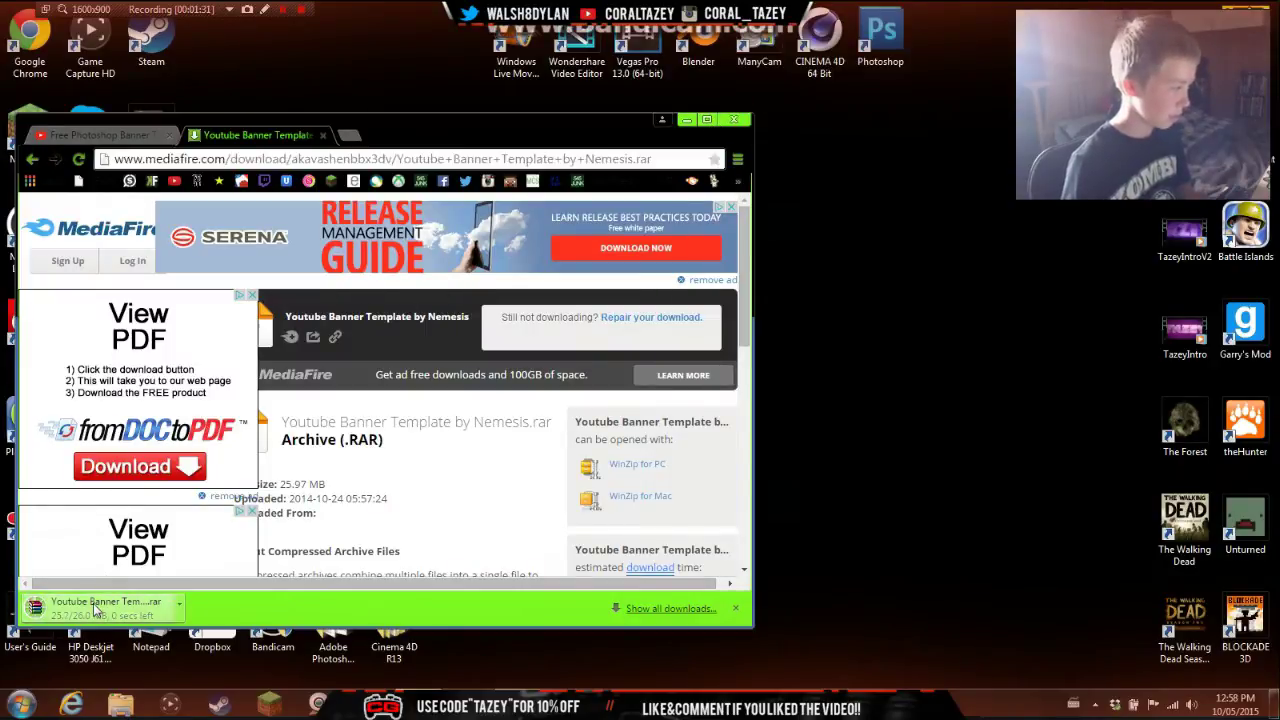
click(322, 135)
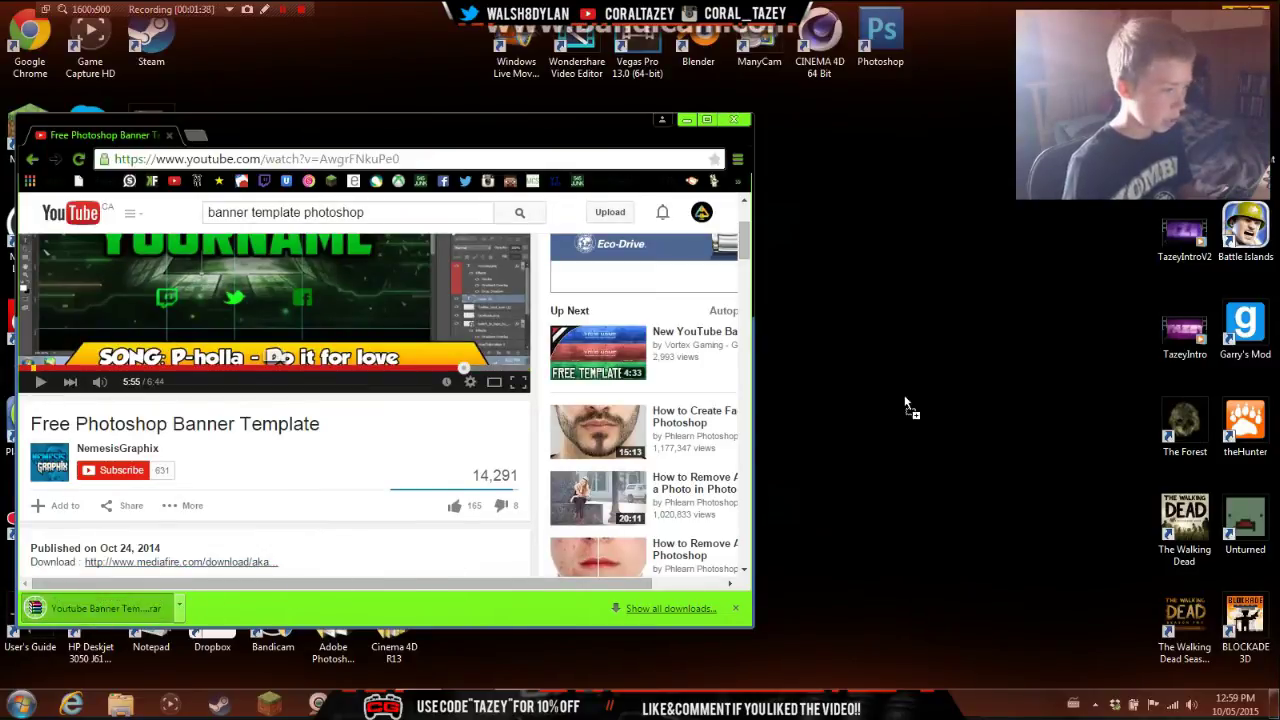
Place the downloaded template archive near the desktop centre and close the browser.
drag(96, 608, 941, 345)
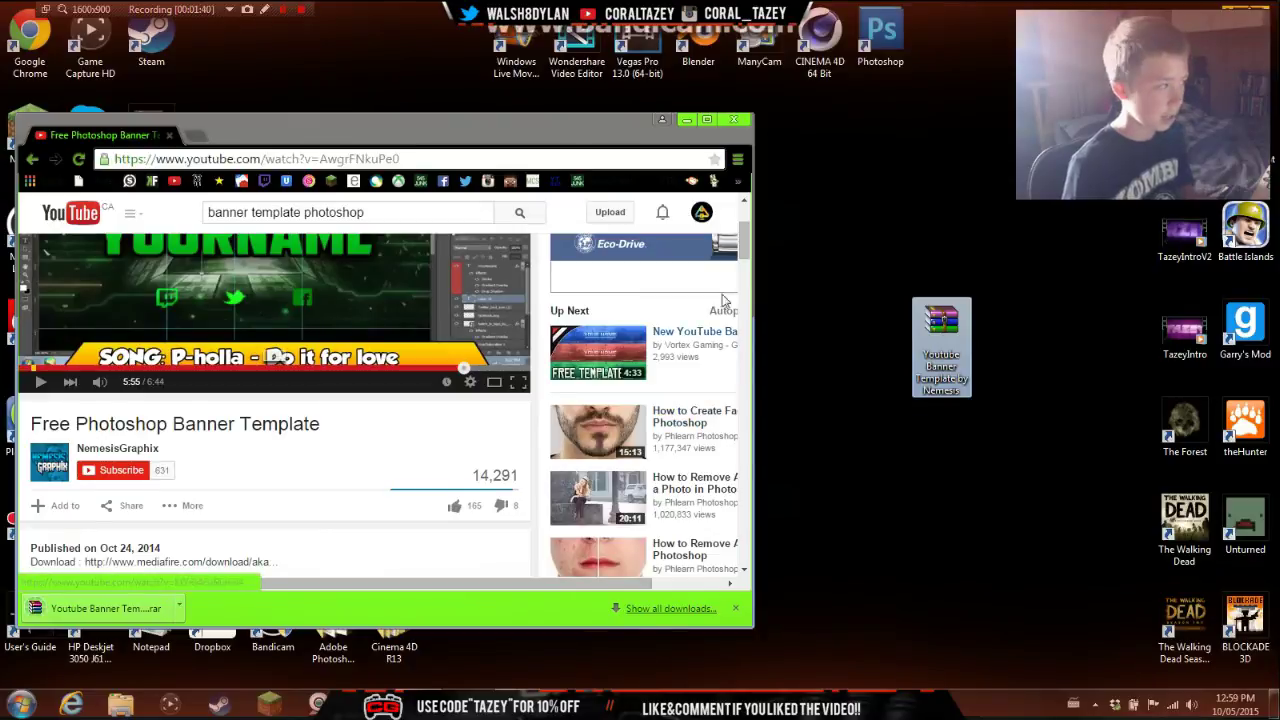
click(735, 122)
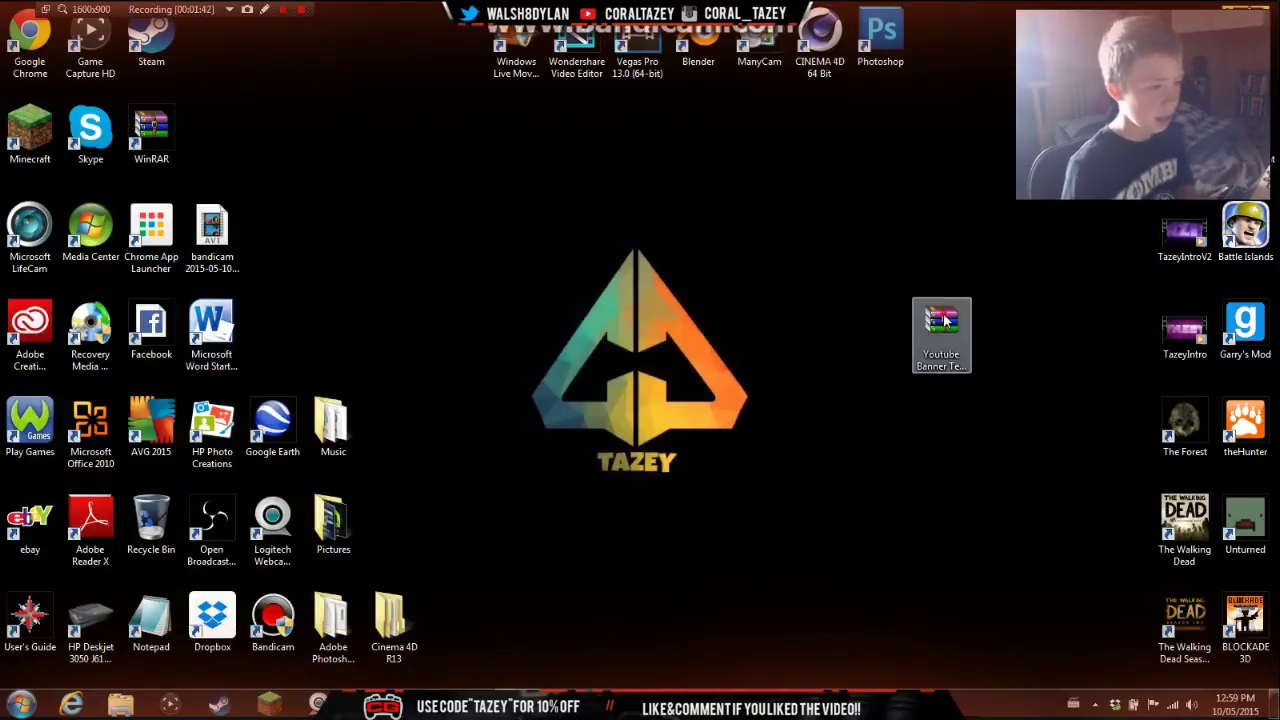
drag(921, 370, 676, 290)
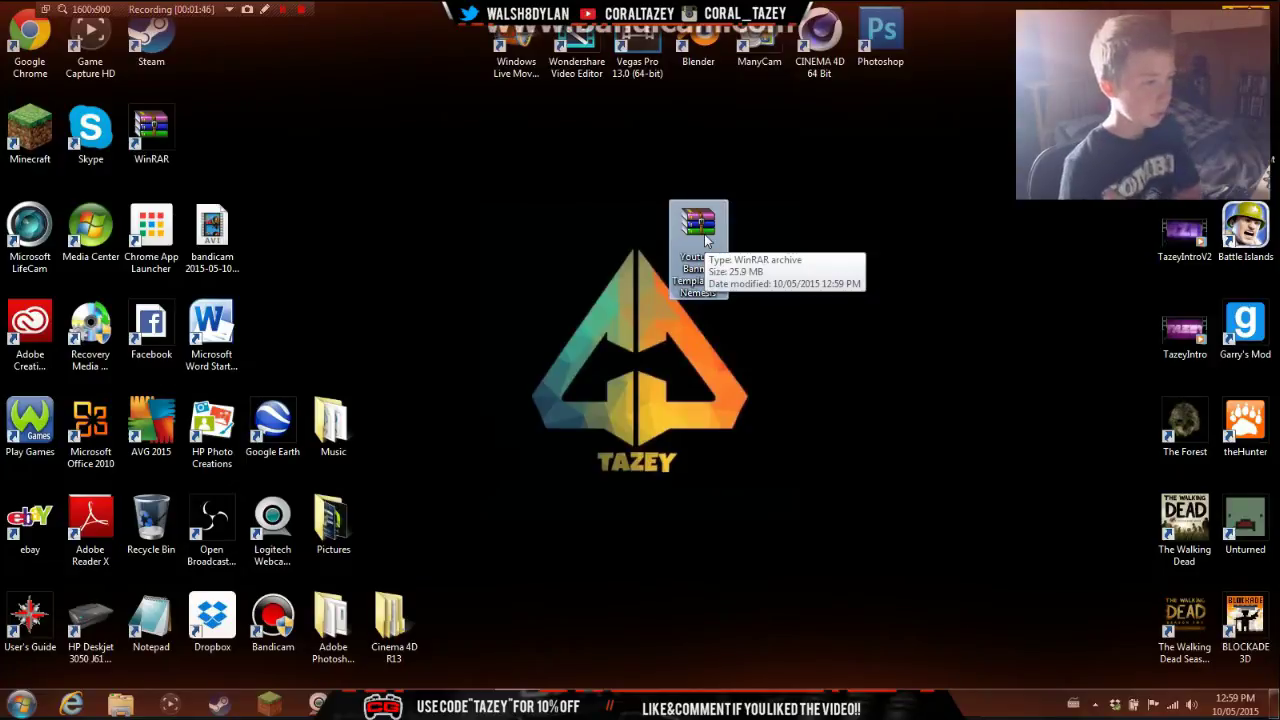
Open the archive in WinRAR and launch Banner Template PSD from the YoutubeBanner folder.
click(693, 250)
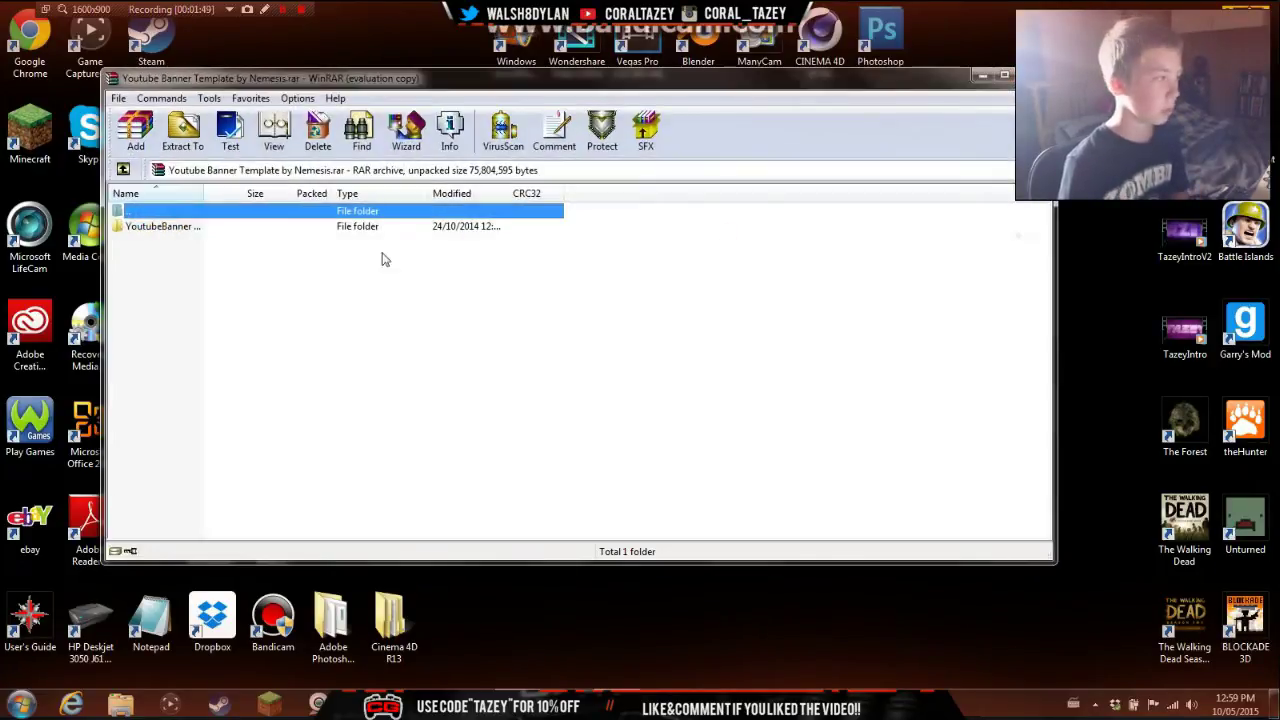
click(338, 243)
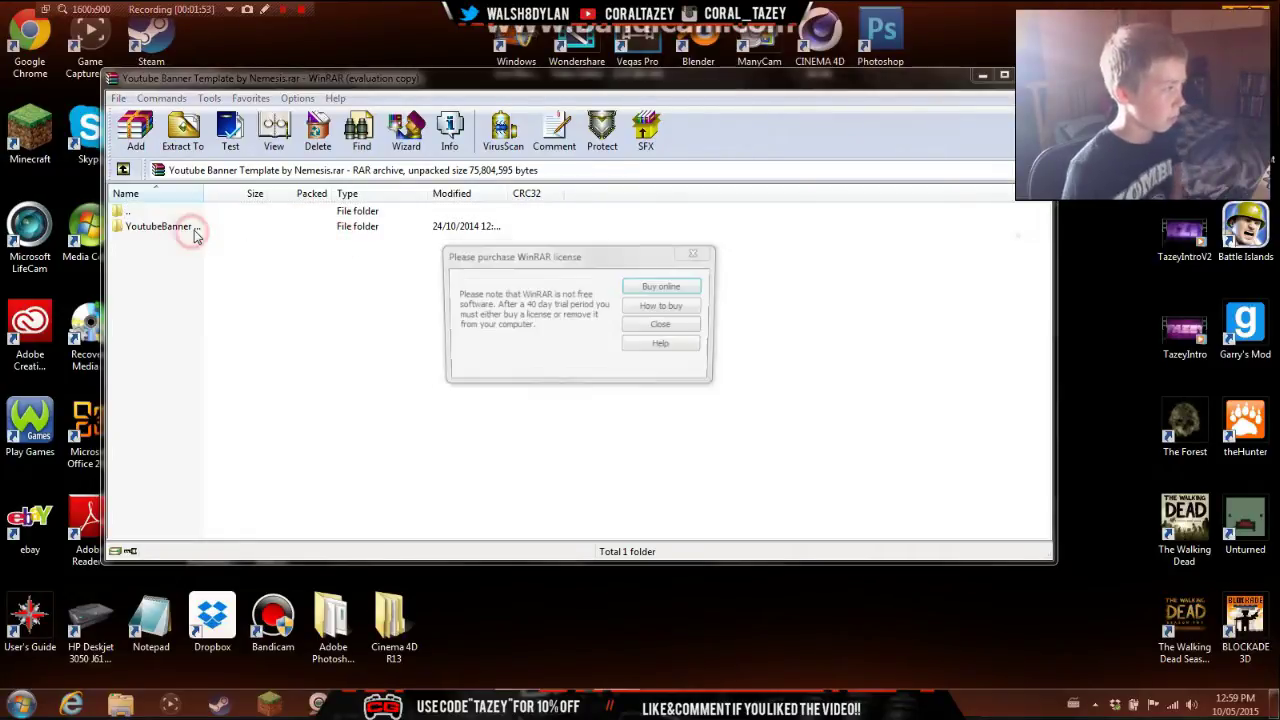
click(672, 333)
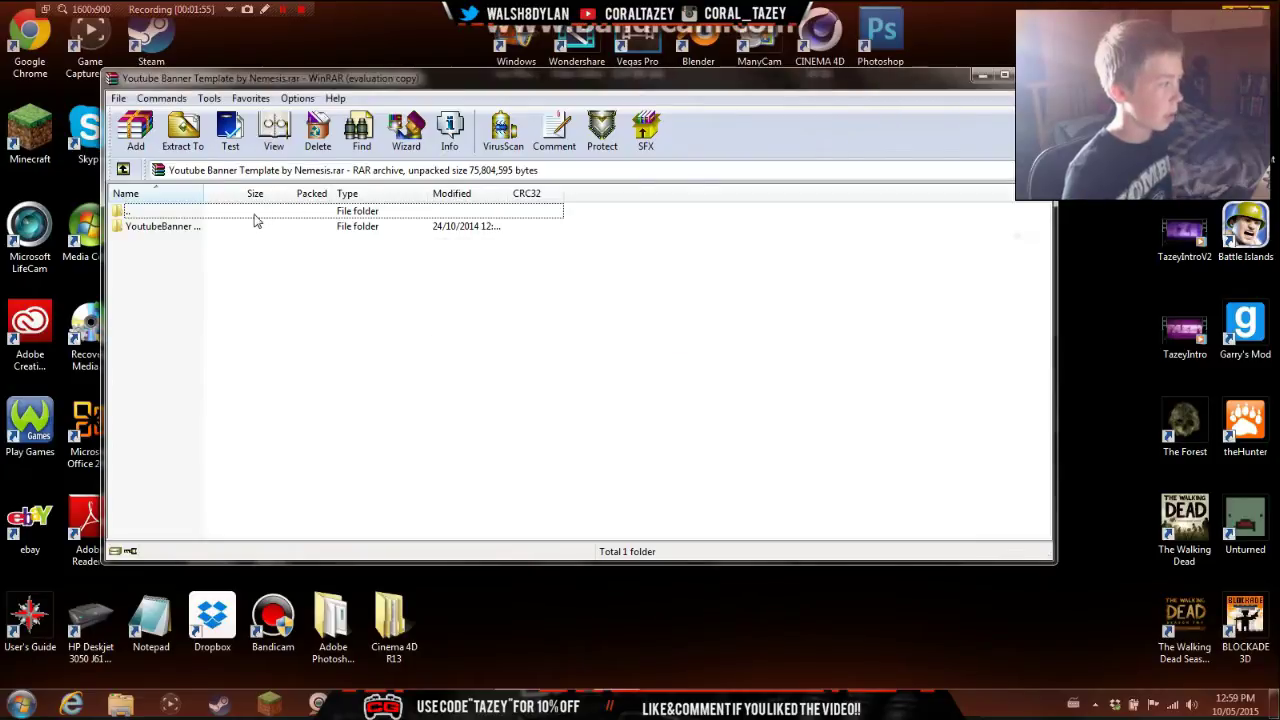
double_click(252, 225)
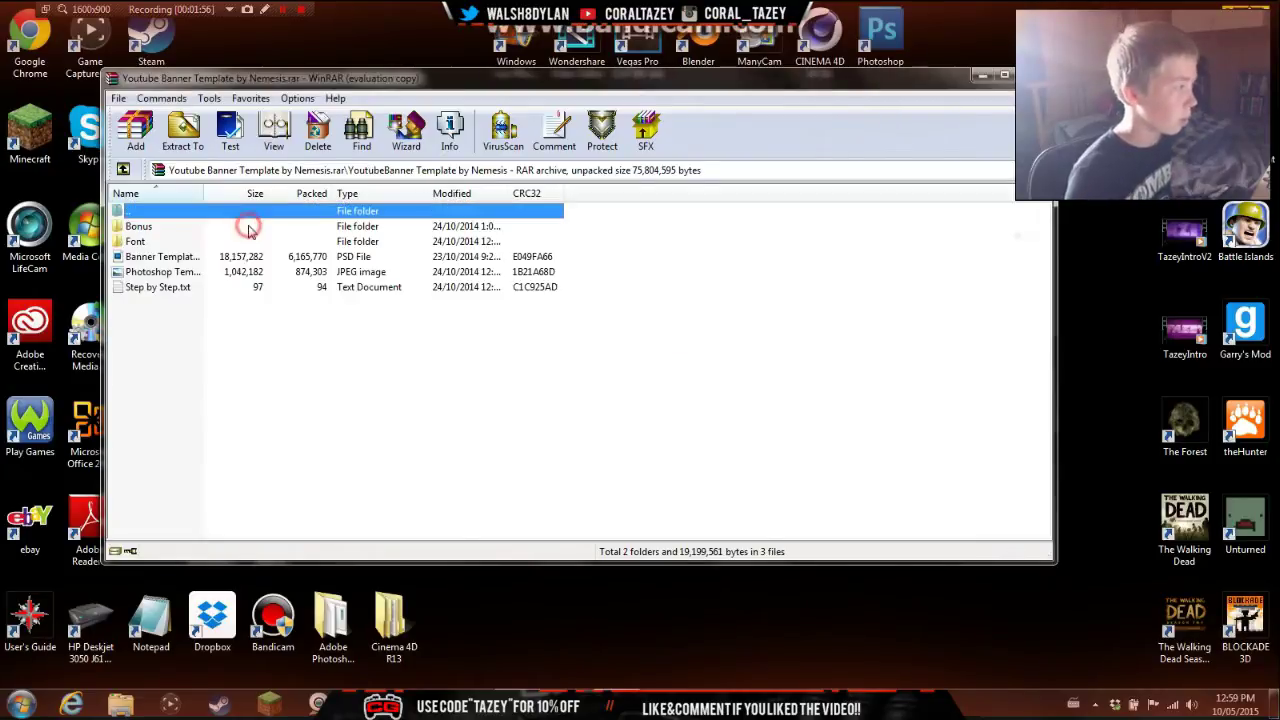
click(210, 258)
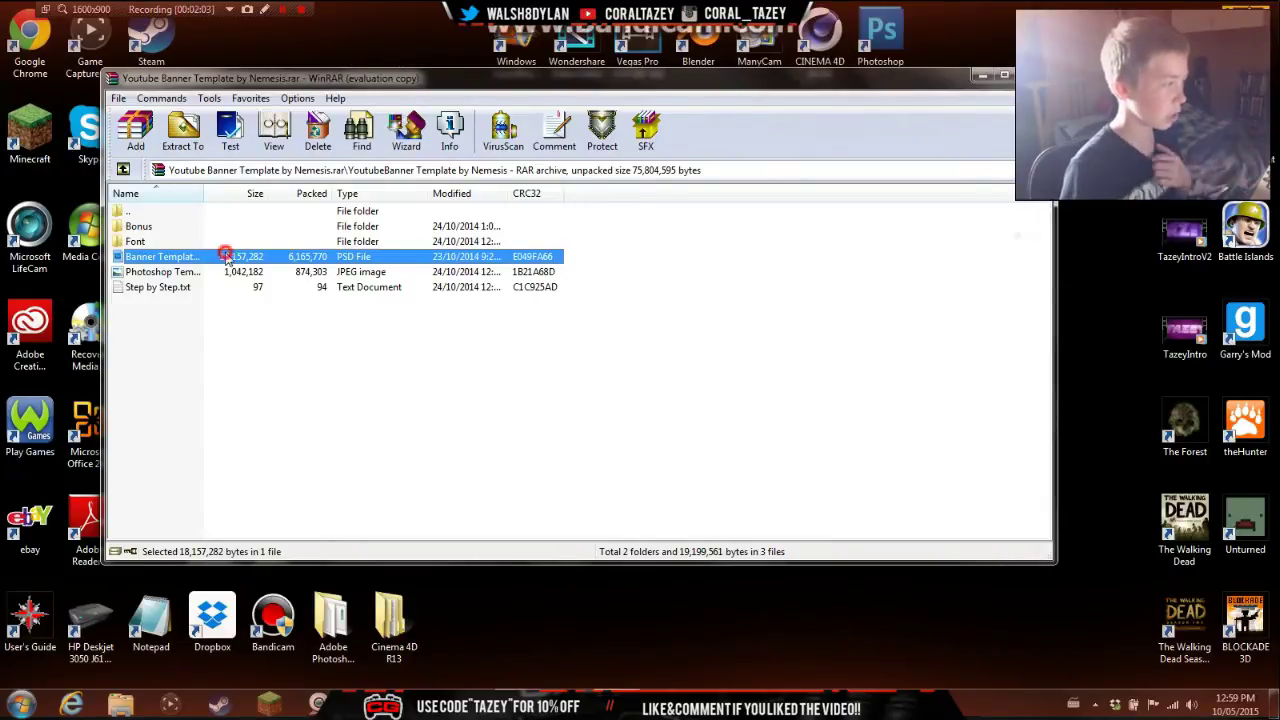
double_click(227, 256)
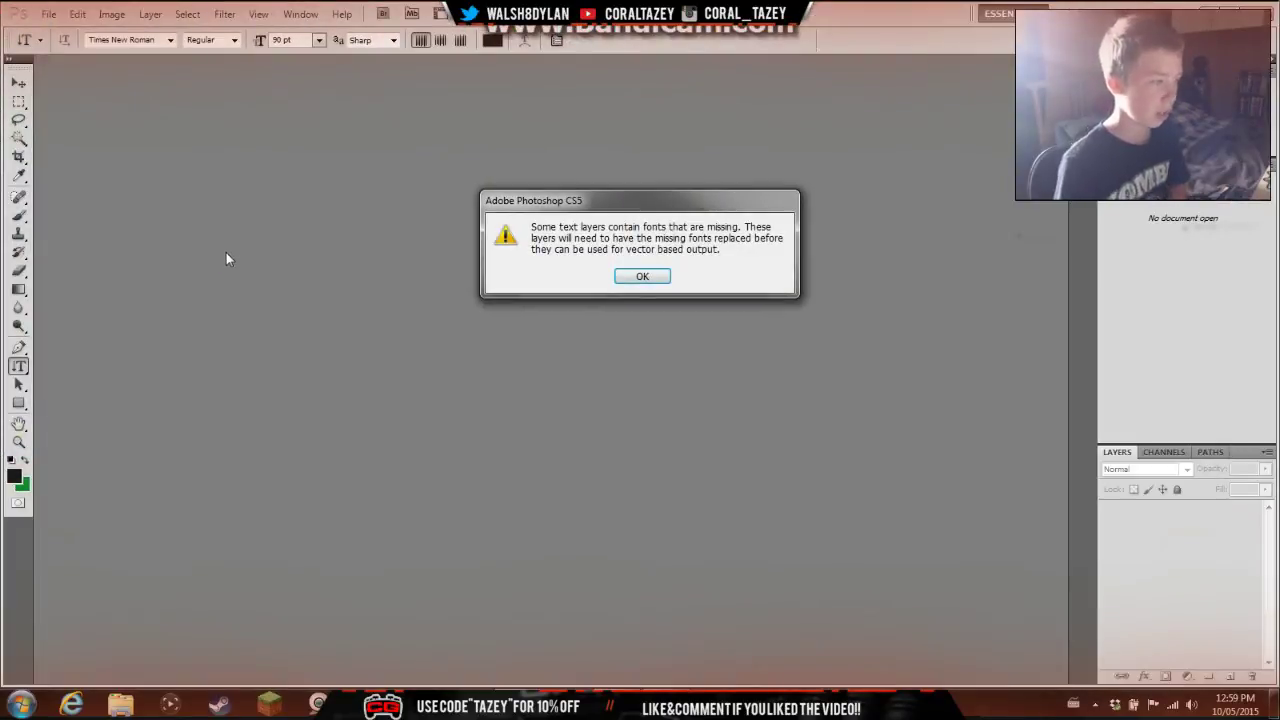
Past the missing-fonts warnings, replace the YOURNAME headline with 'Coral Tazey' and commit it.
click(630, 281)
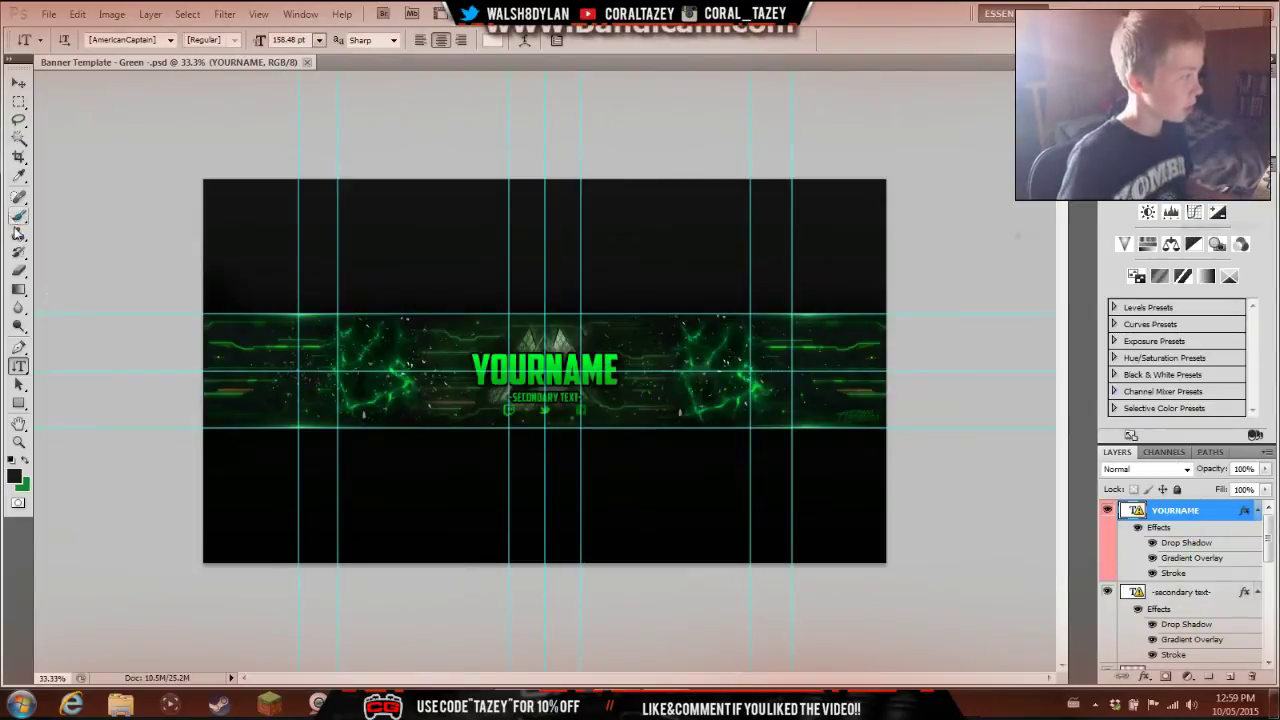
click(615, 370)
click(620, 297)
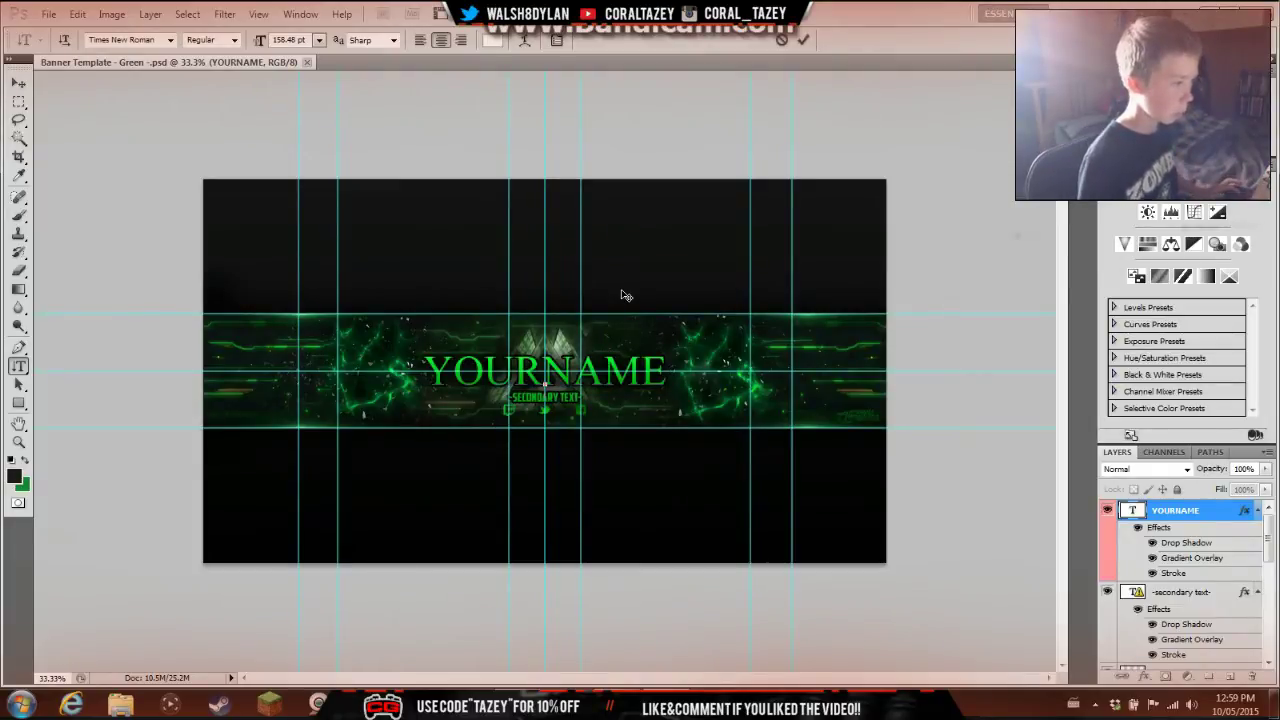
key(ctrl+a)
key(BackSpace)
text(C)
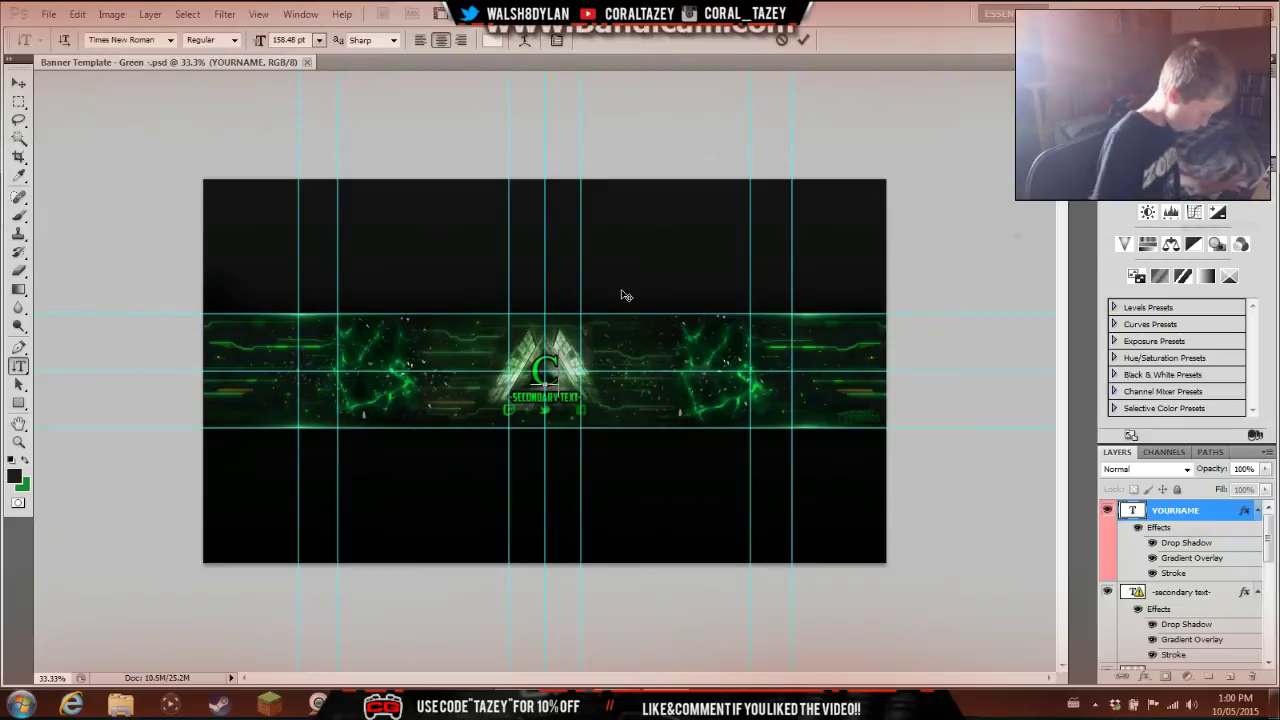
text(oral T)
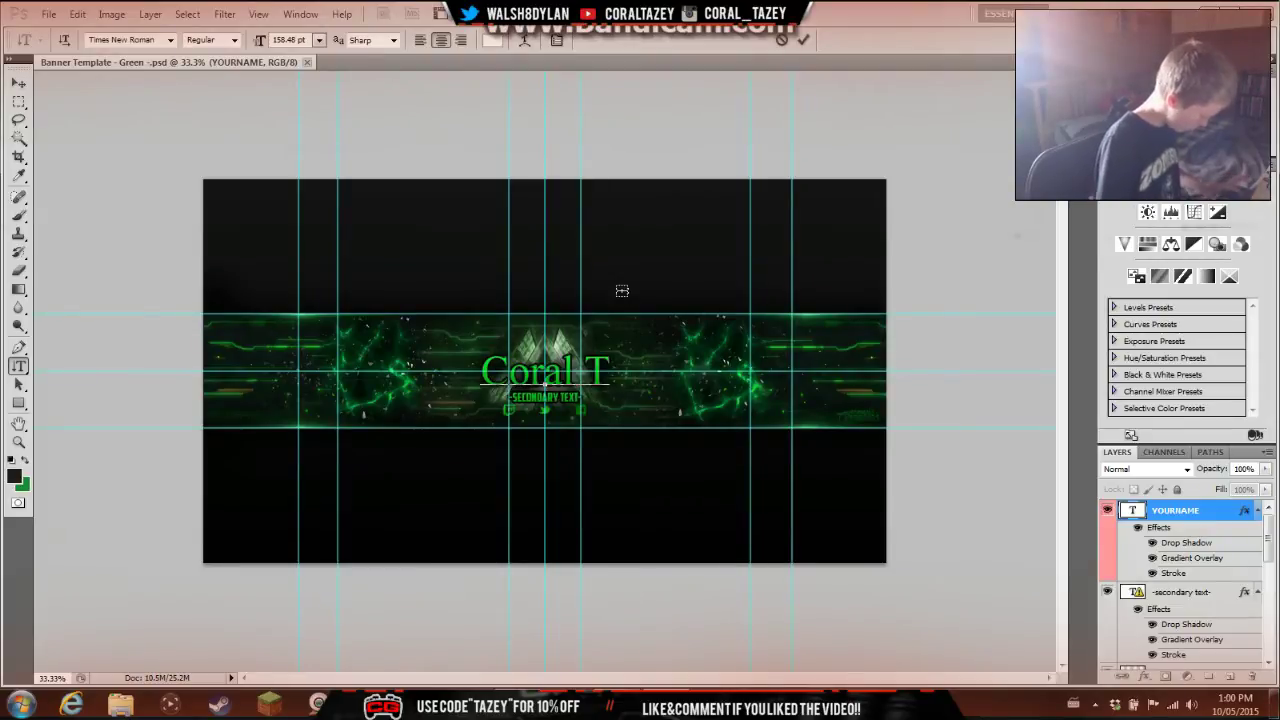
text(azey)
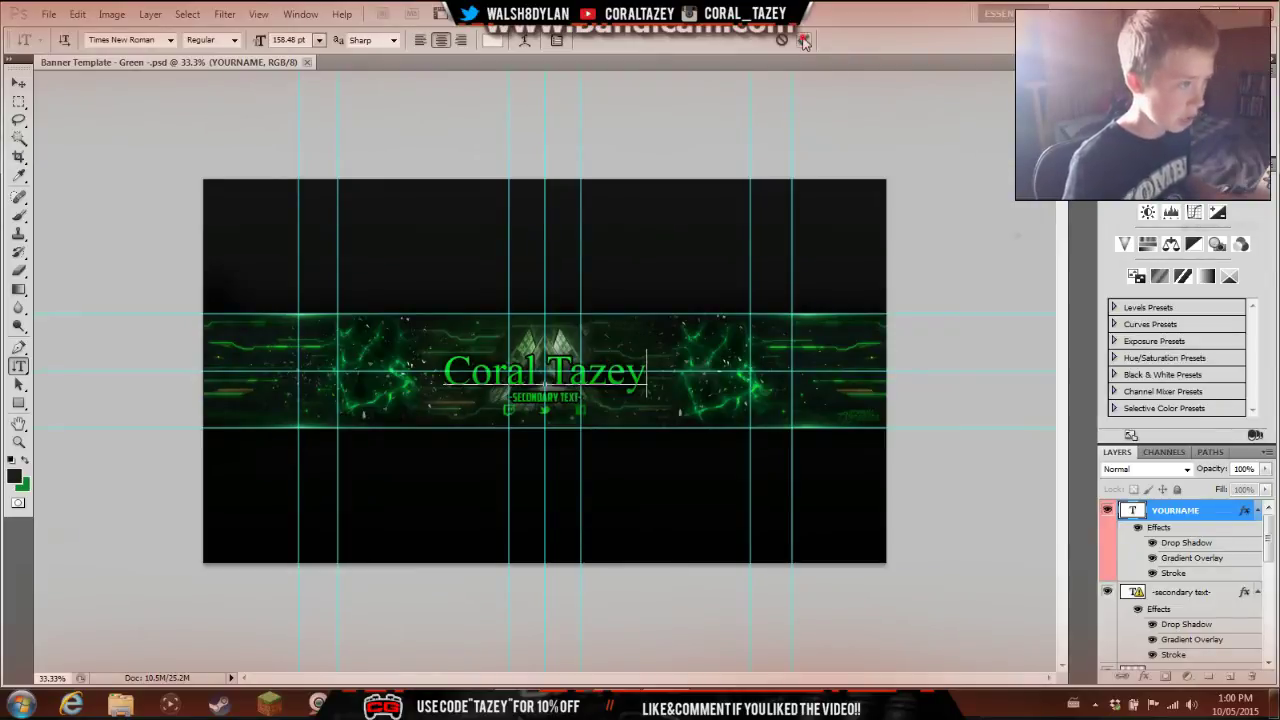
click(804, 40)
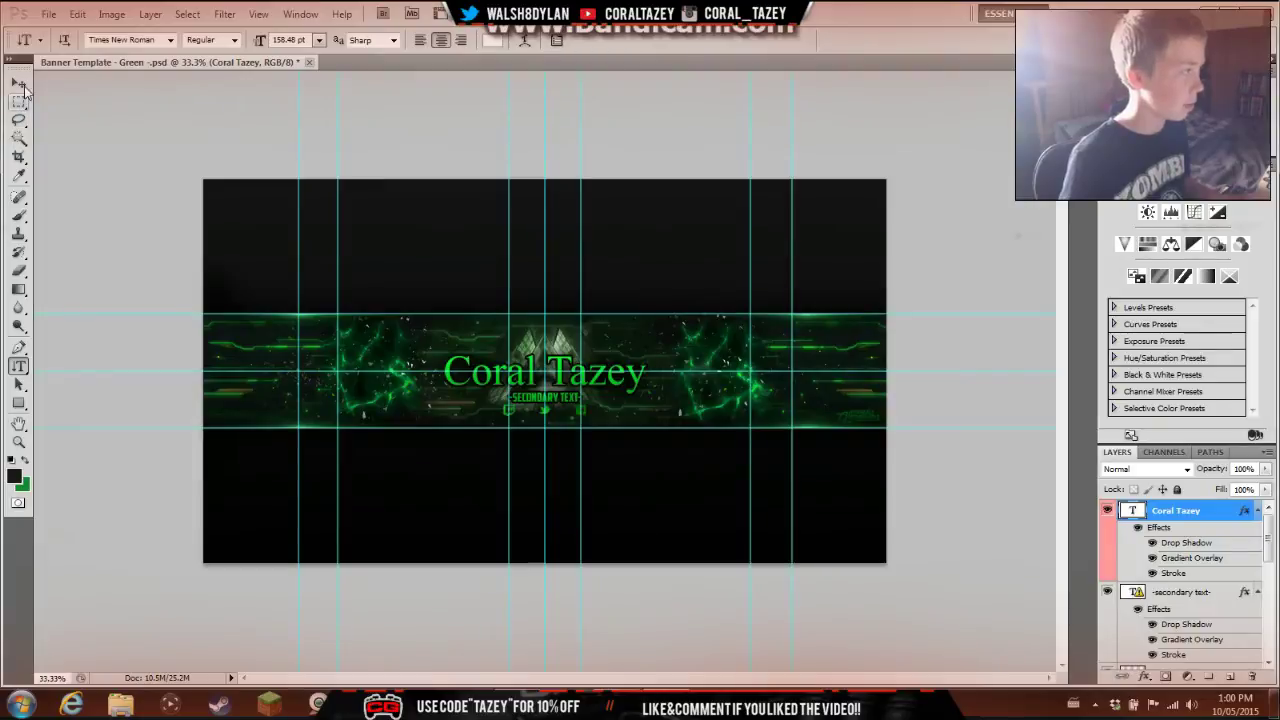
click(18, 85)
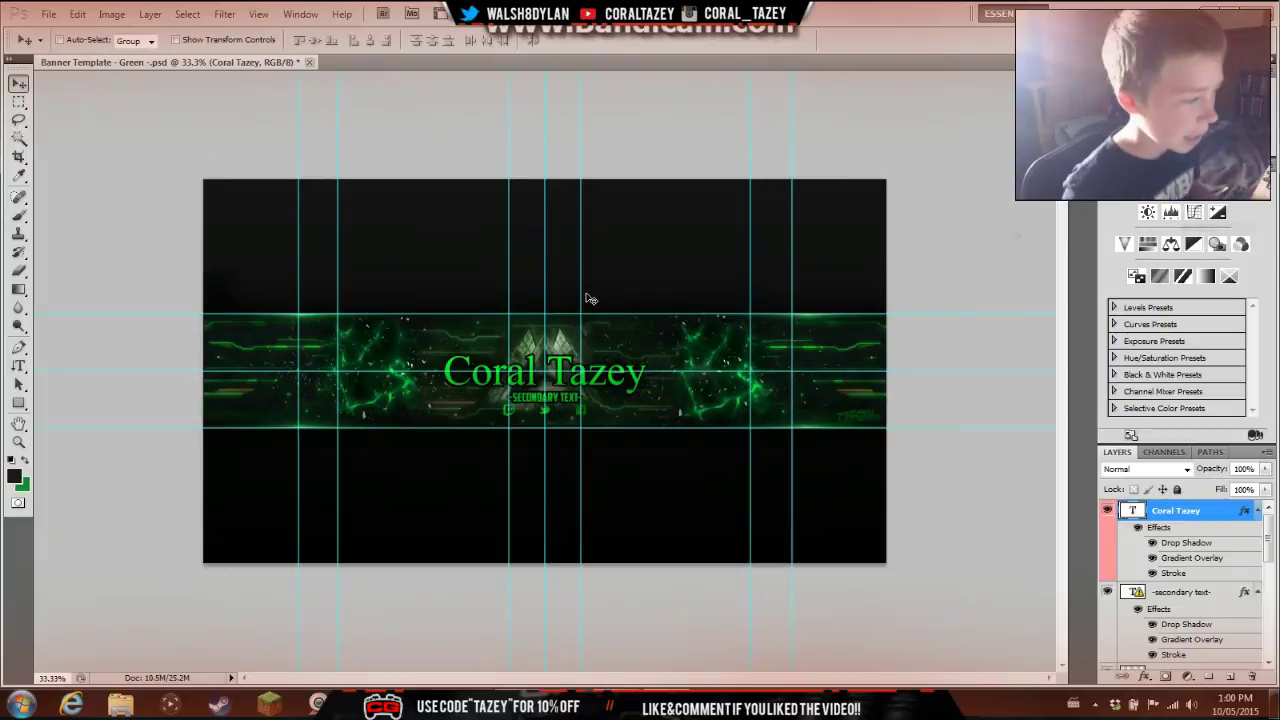
Retype the subtitle as 'Proud member of coral' and enlarge it to about 54 pt.
click(20, 366)
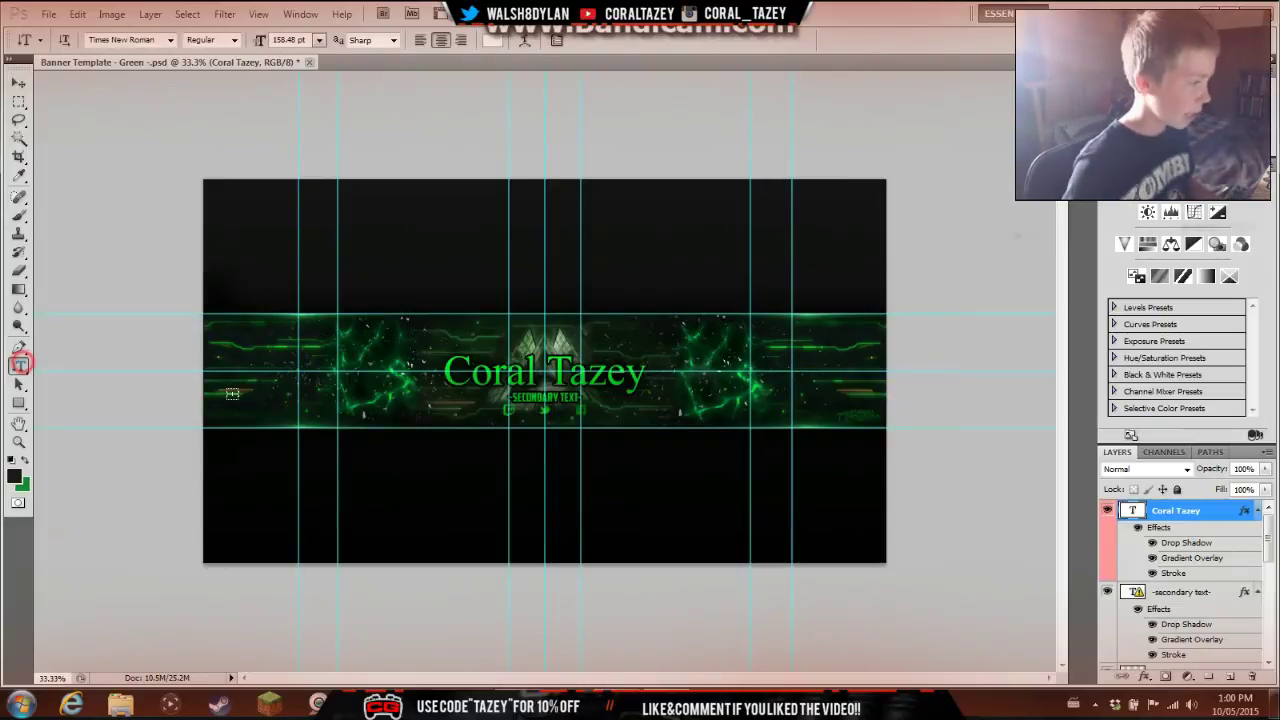
click(578, 400)
click(613, 298)
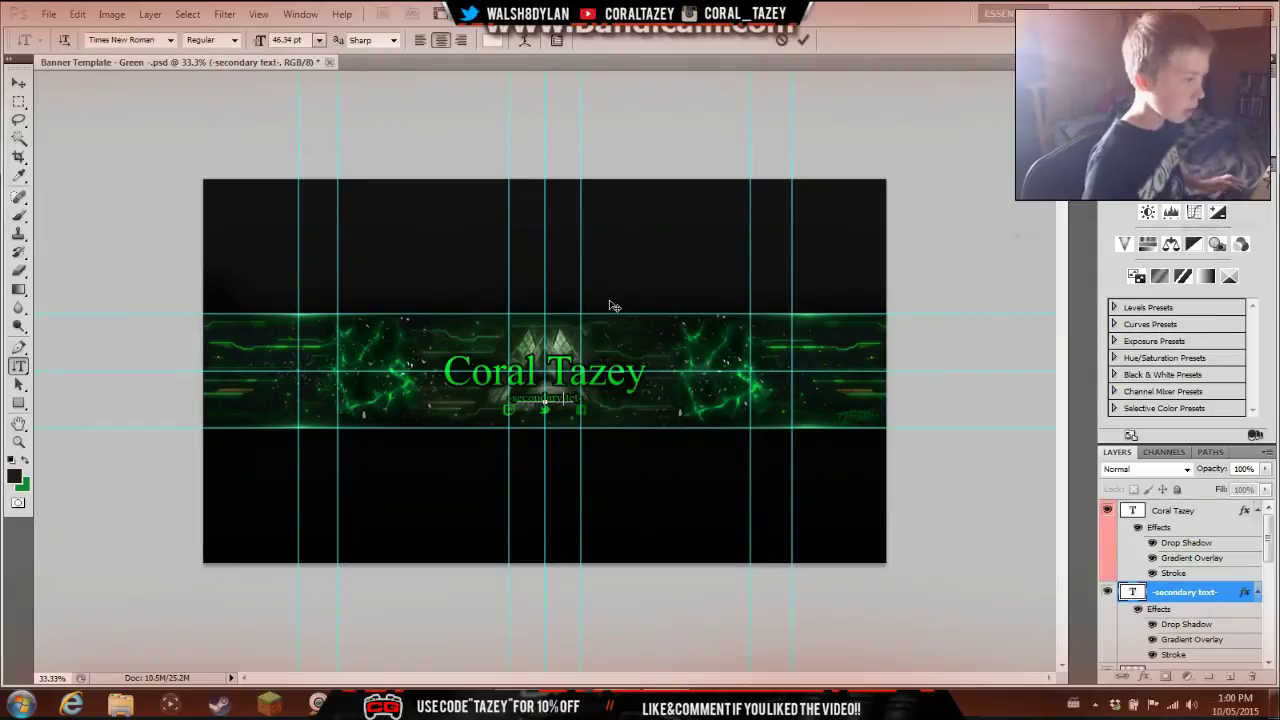
key(BackSpace)
text(Proud member of coral)
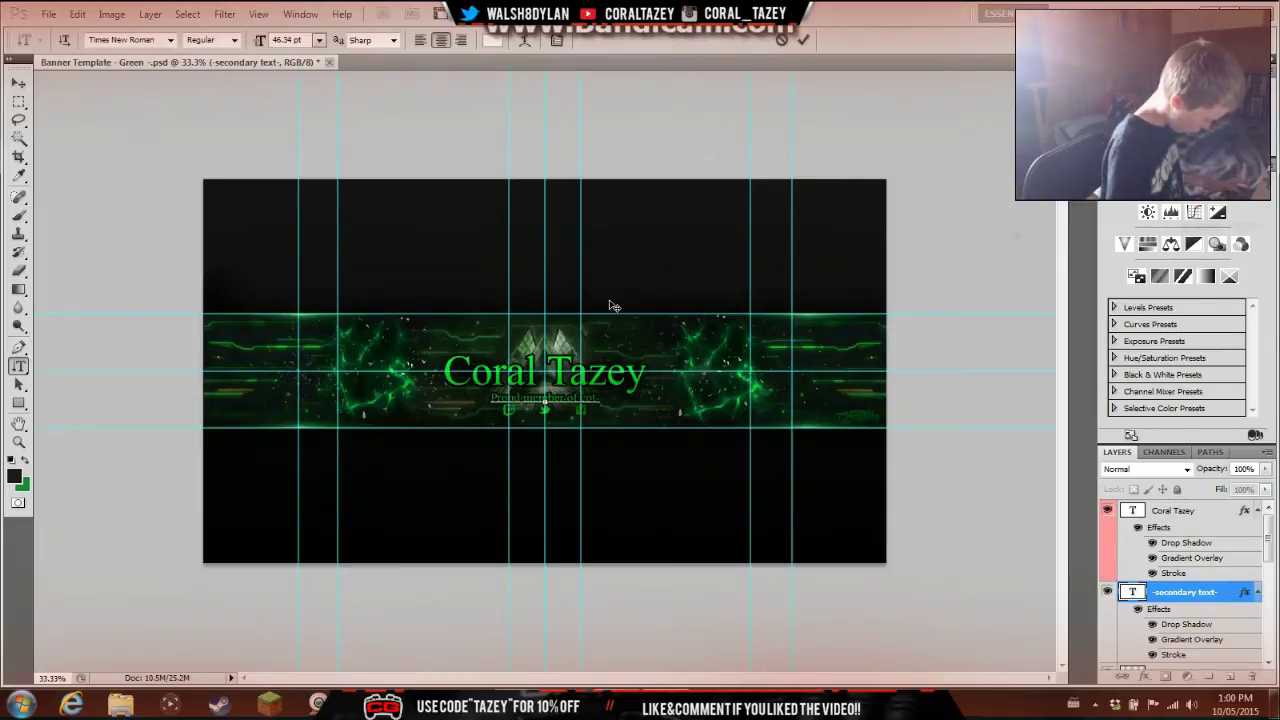
text(_)
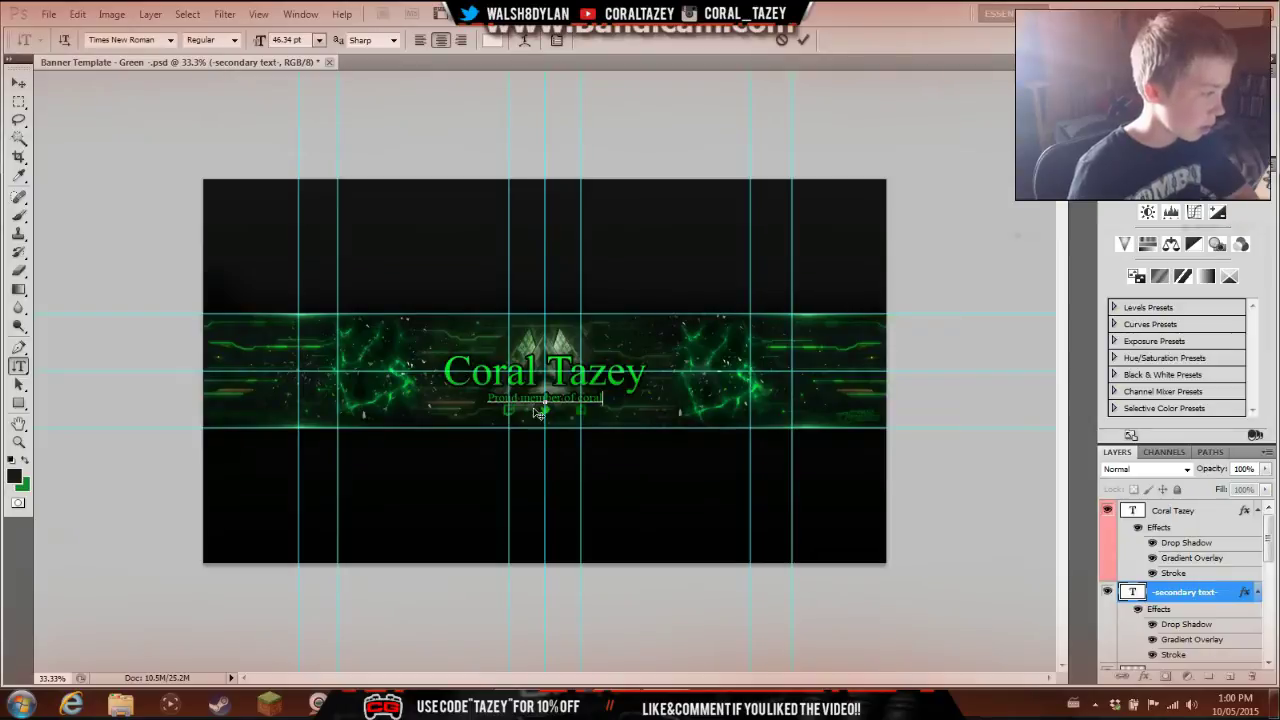
drag(588, 403, 612, 403)
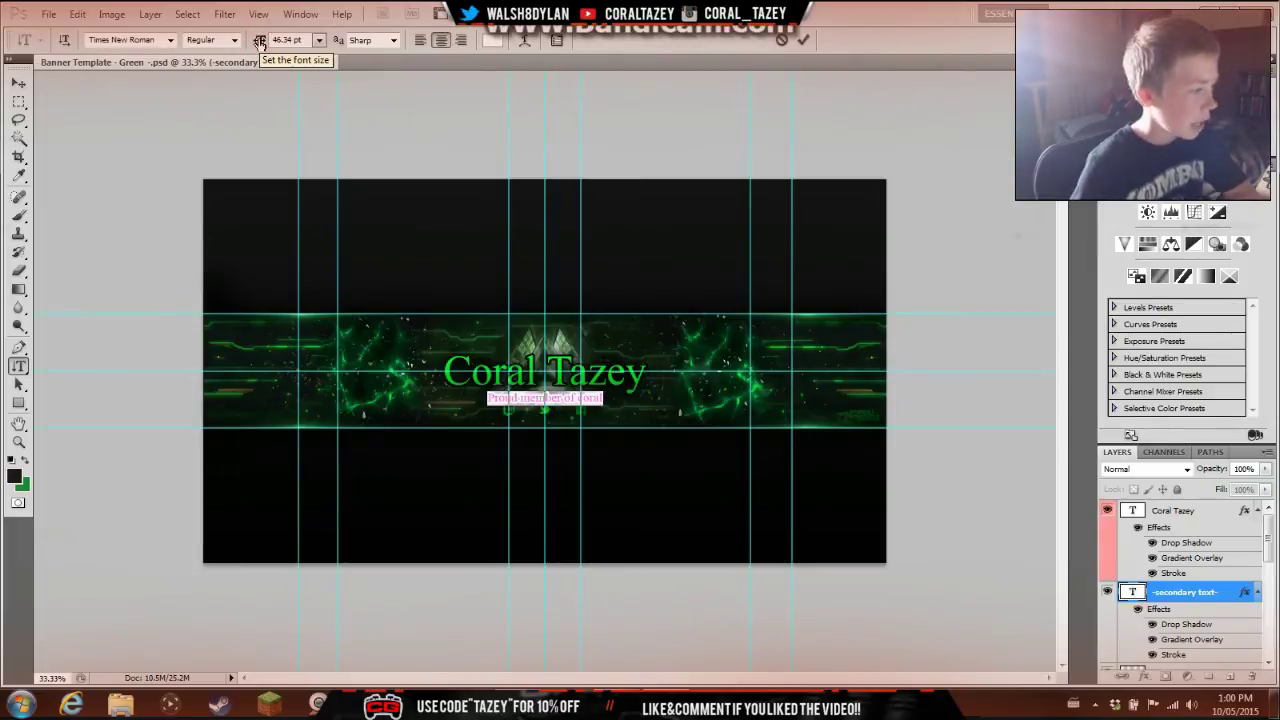
drag(259, 43, 261, 45)
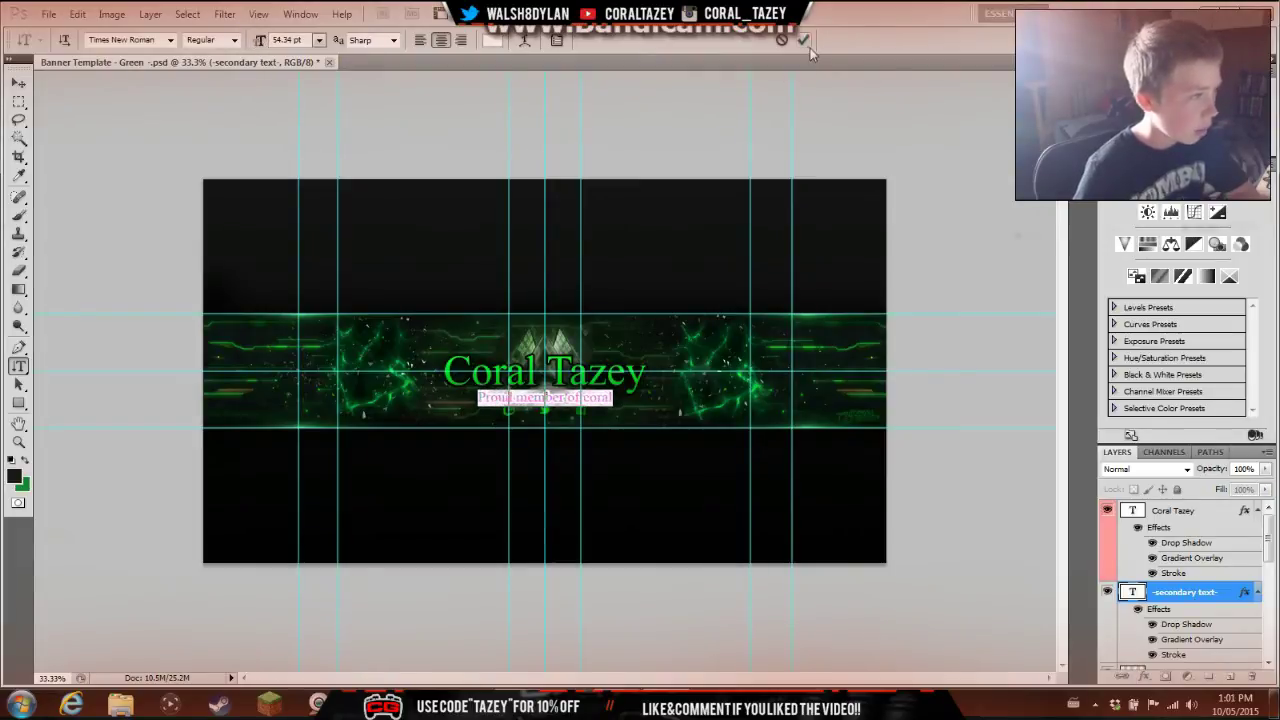
click(801, 43)
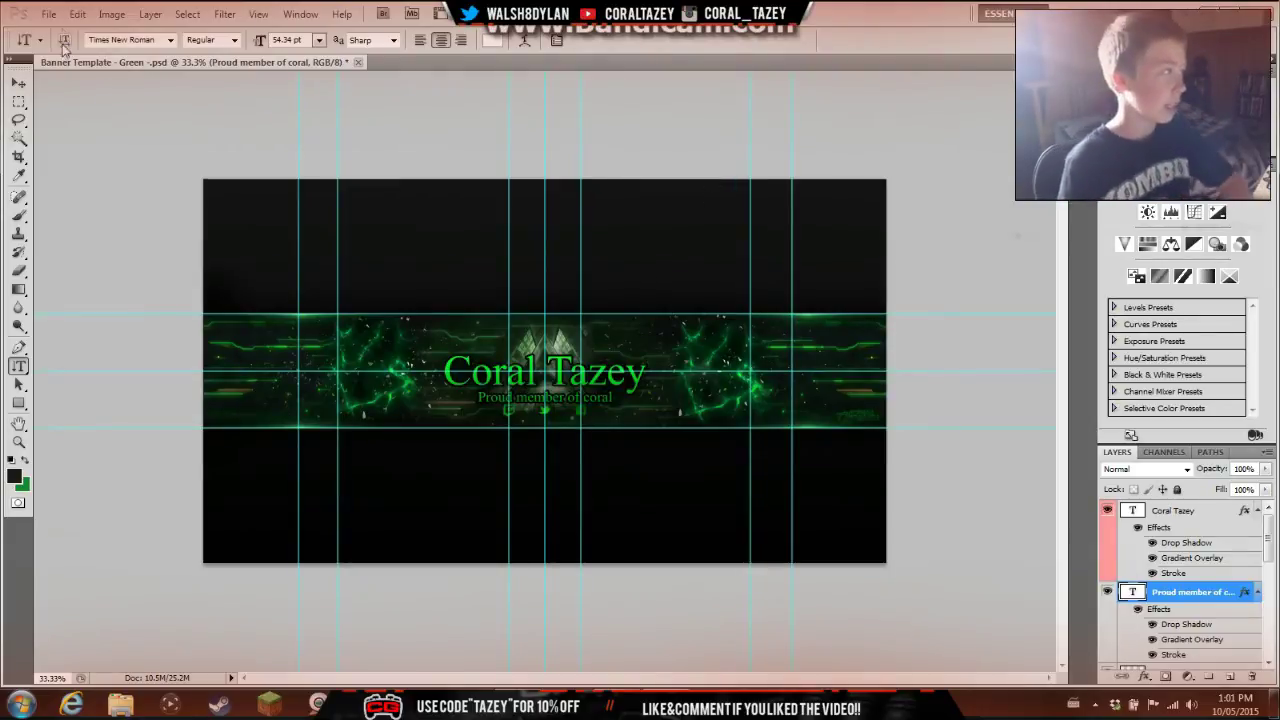
click(52, 15)
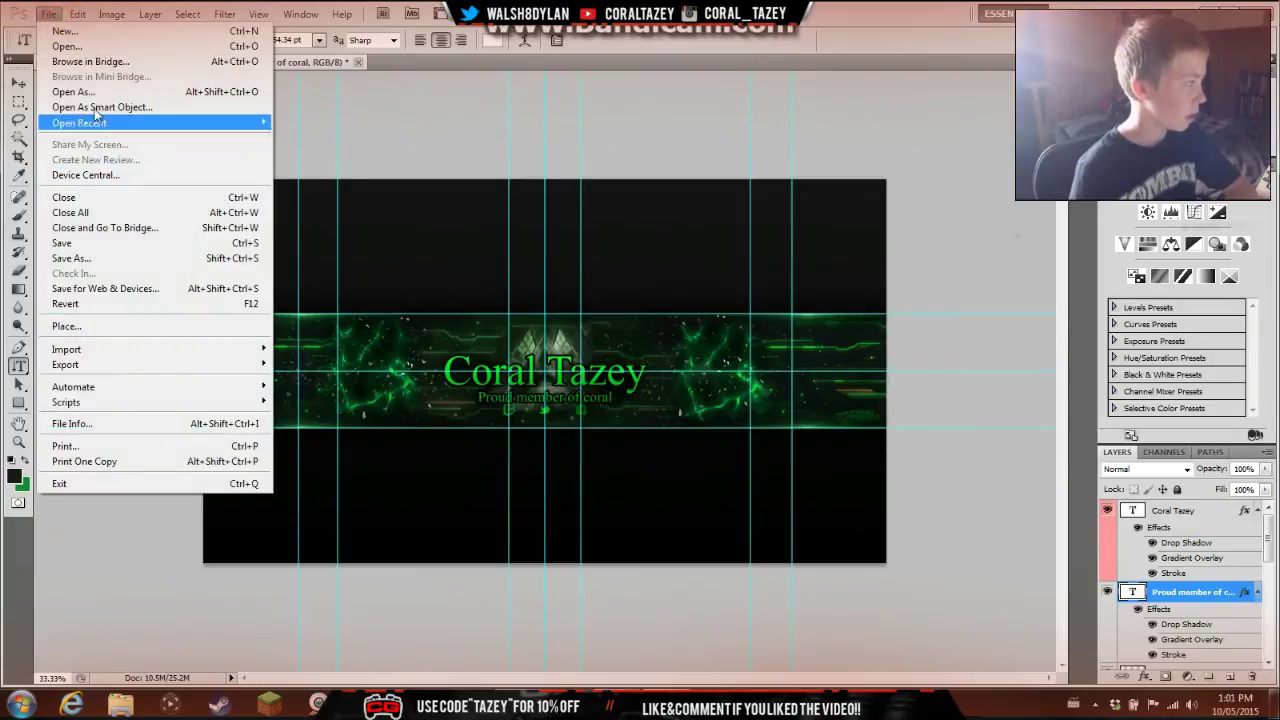
Save the banner to the Desktop as PNG 'test4vid' with no interlacing.
click(110, 260)
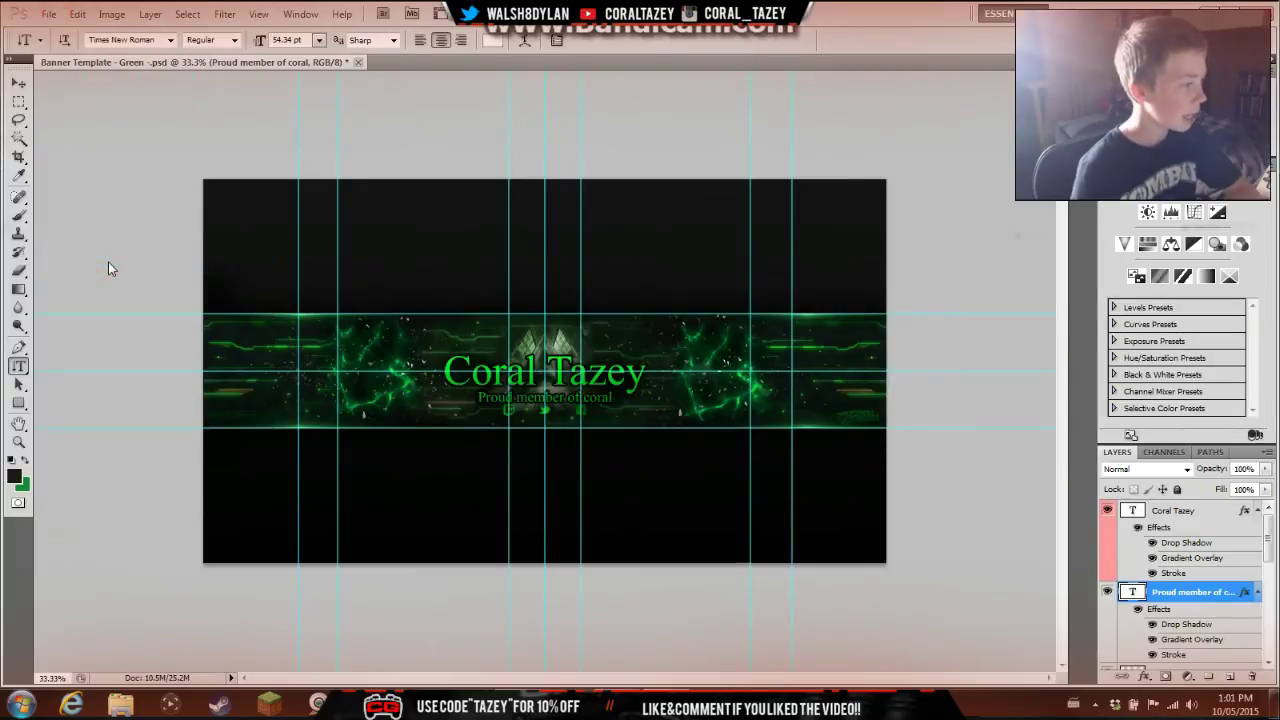
click(448, 185)
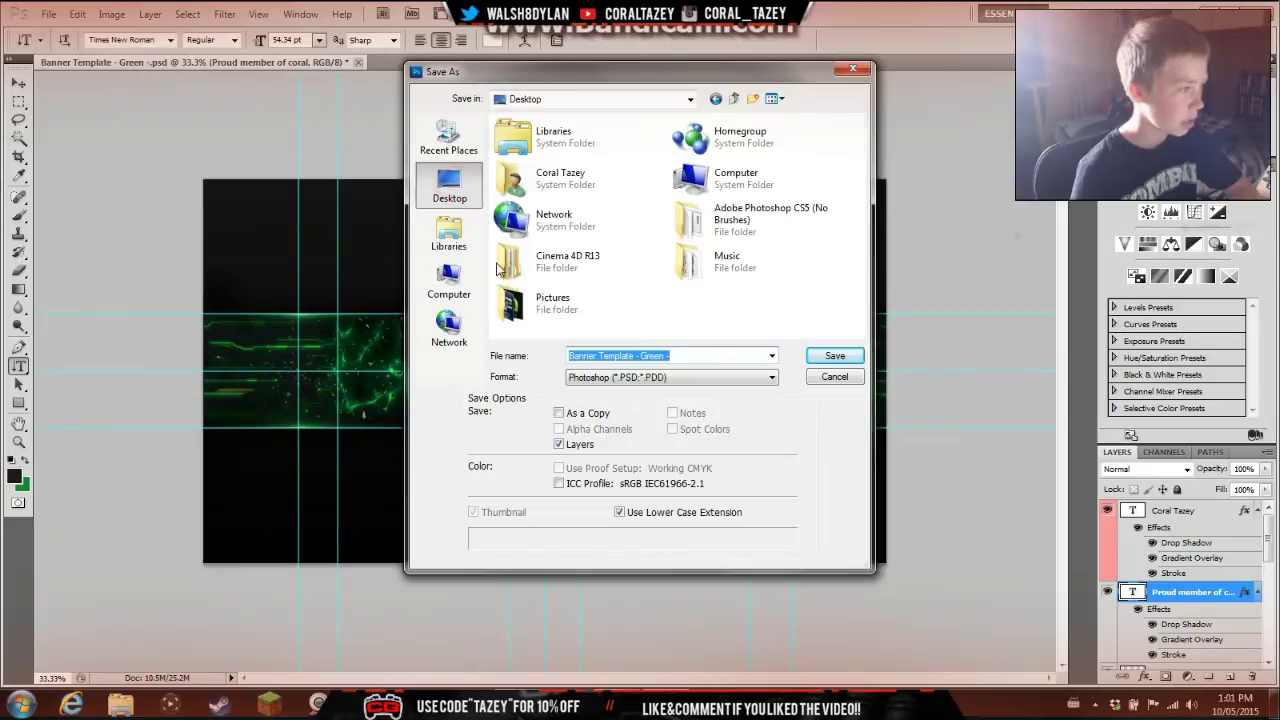
click(690, 355)
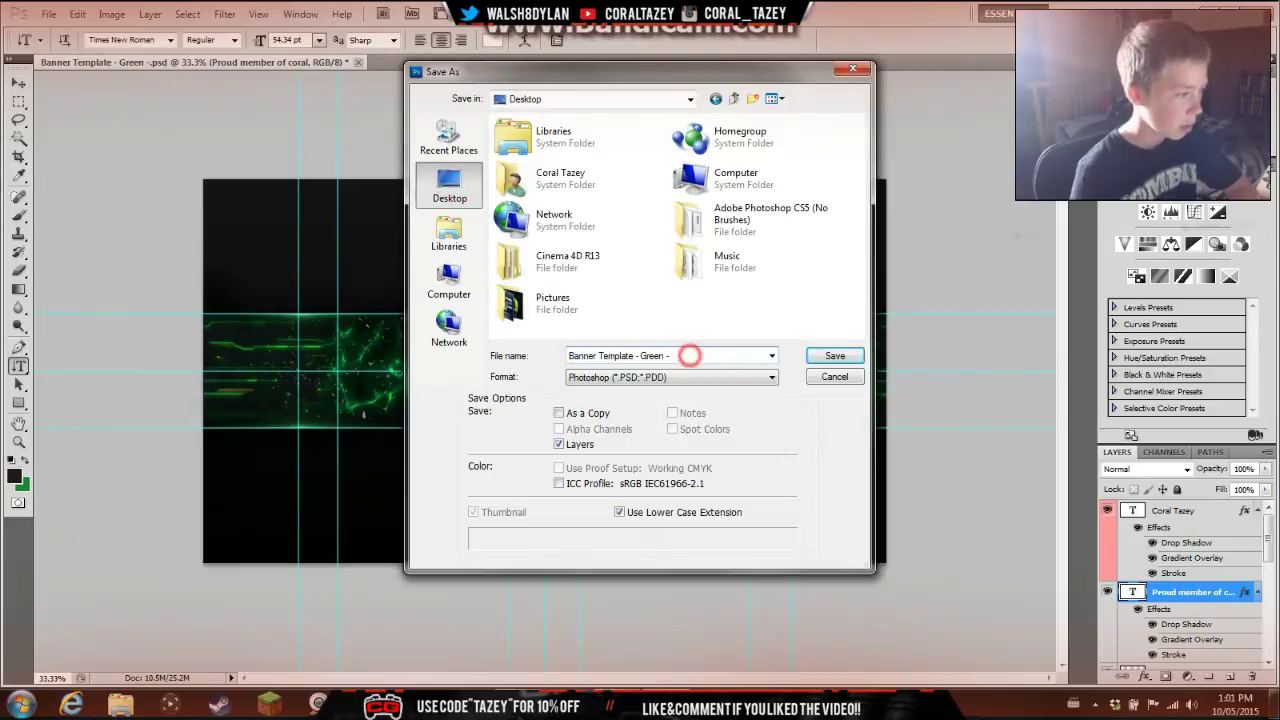
click(627, 377)
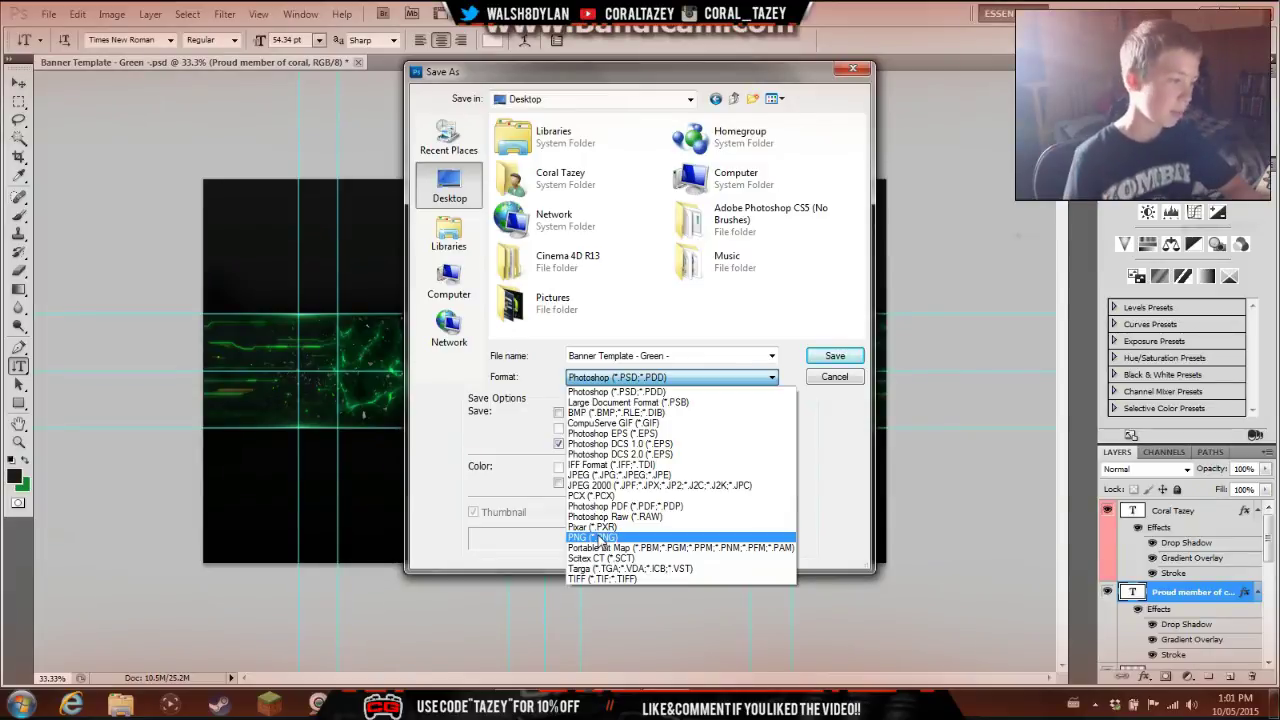
click(596, 537)
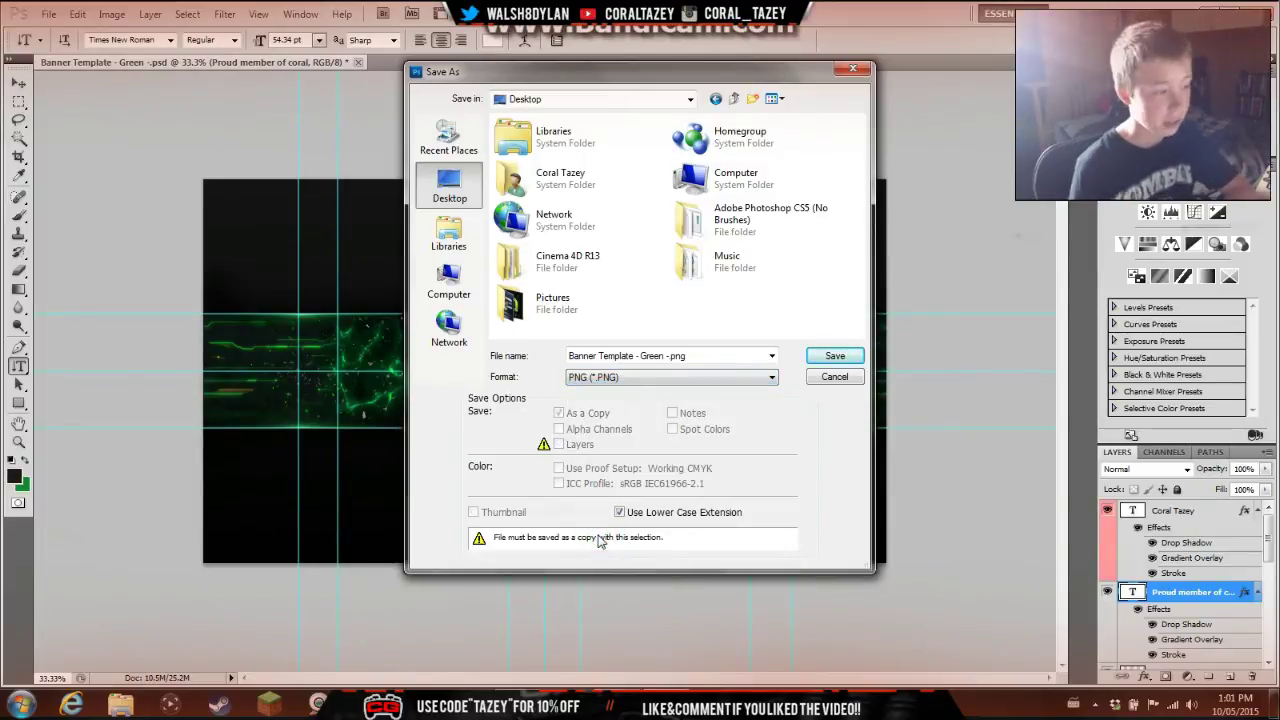
triple_click(713, 355)
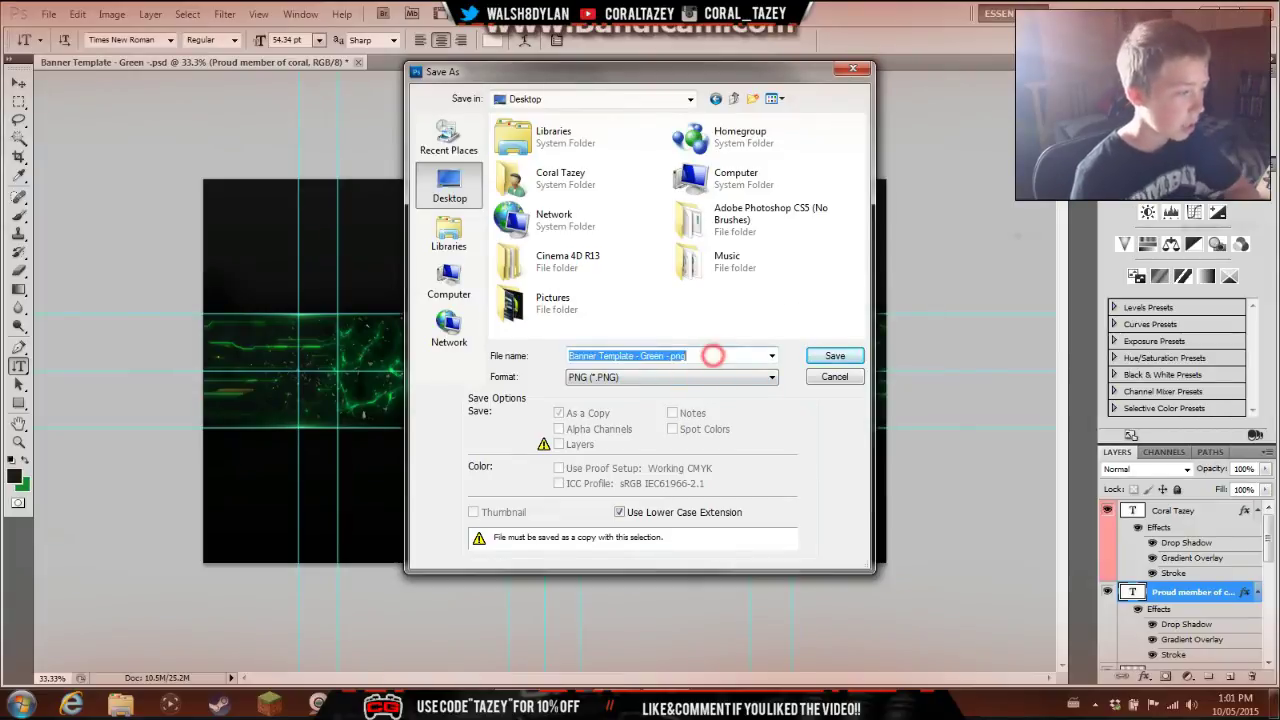
key(BackSpace)
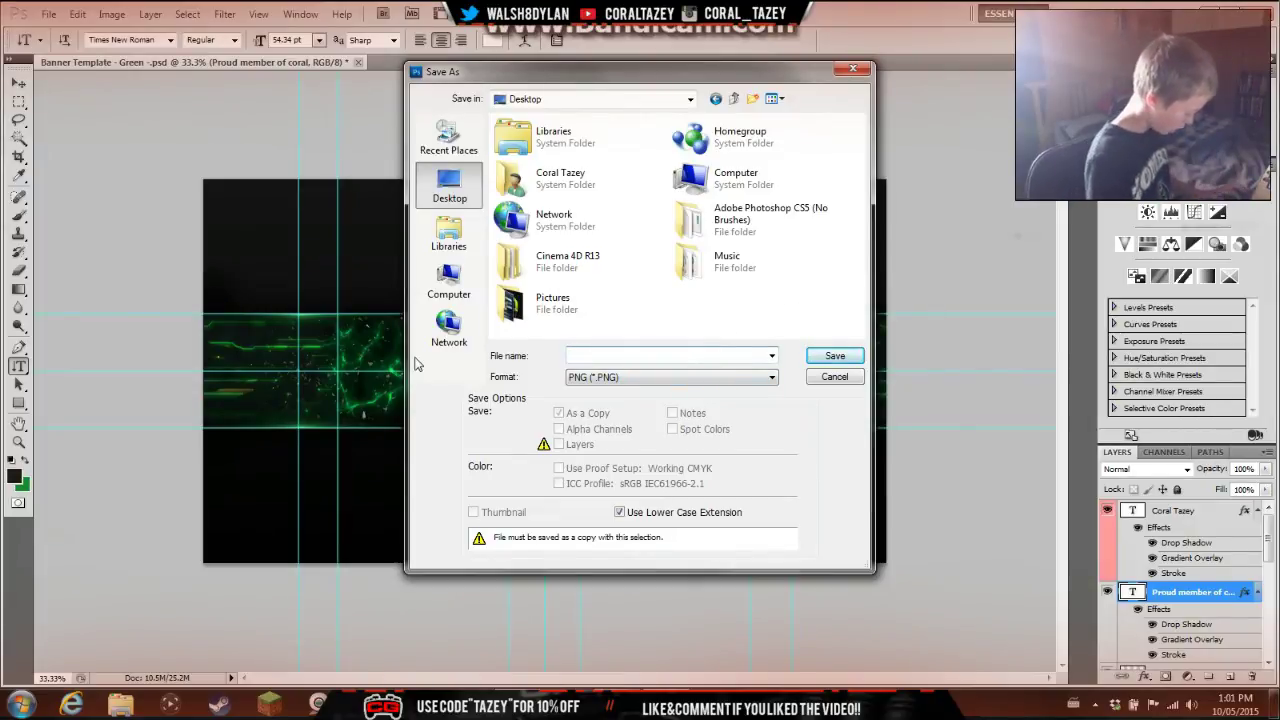
text(test4vid)
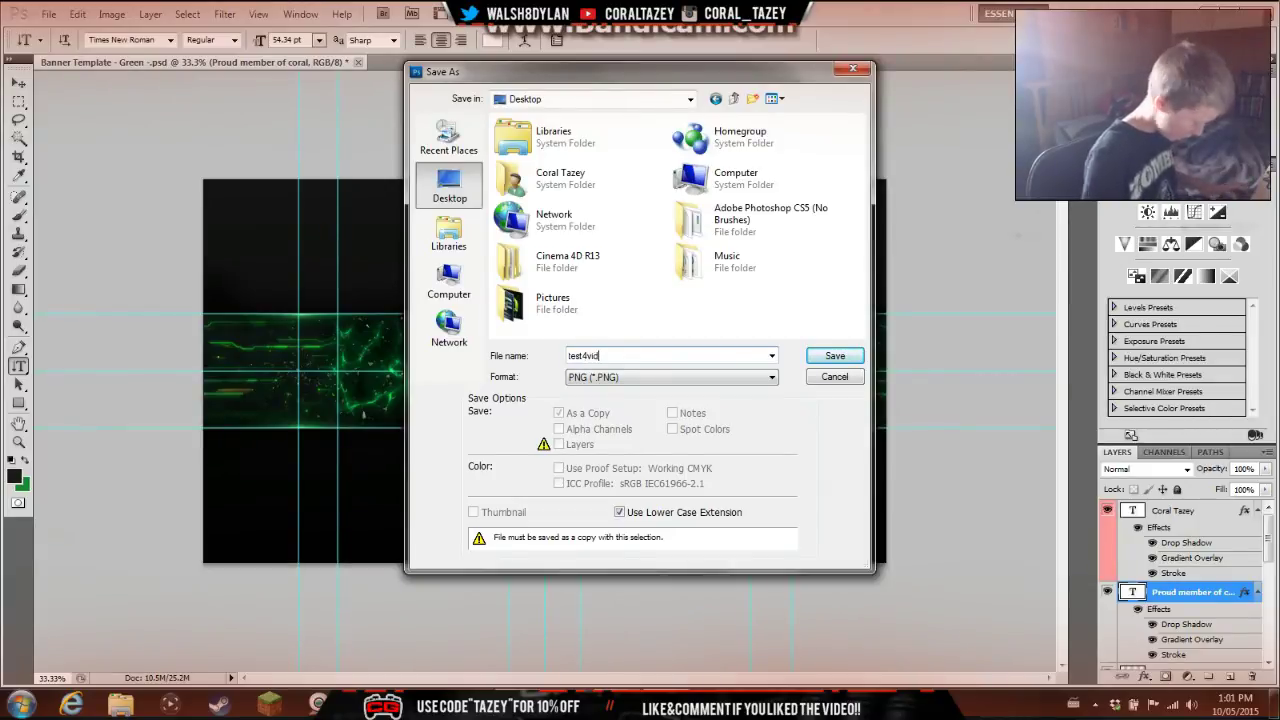
click(831, 356)
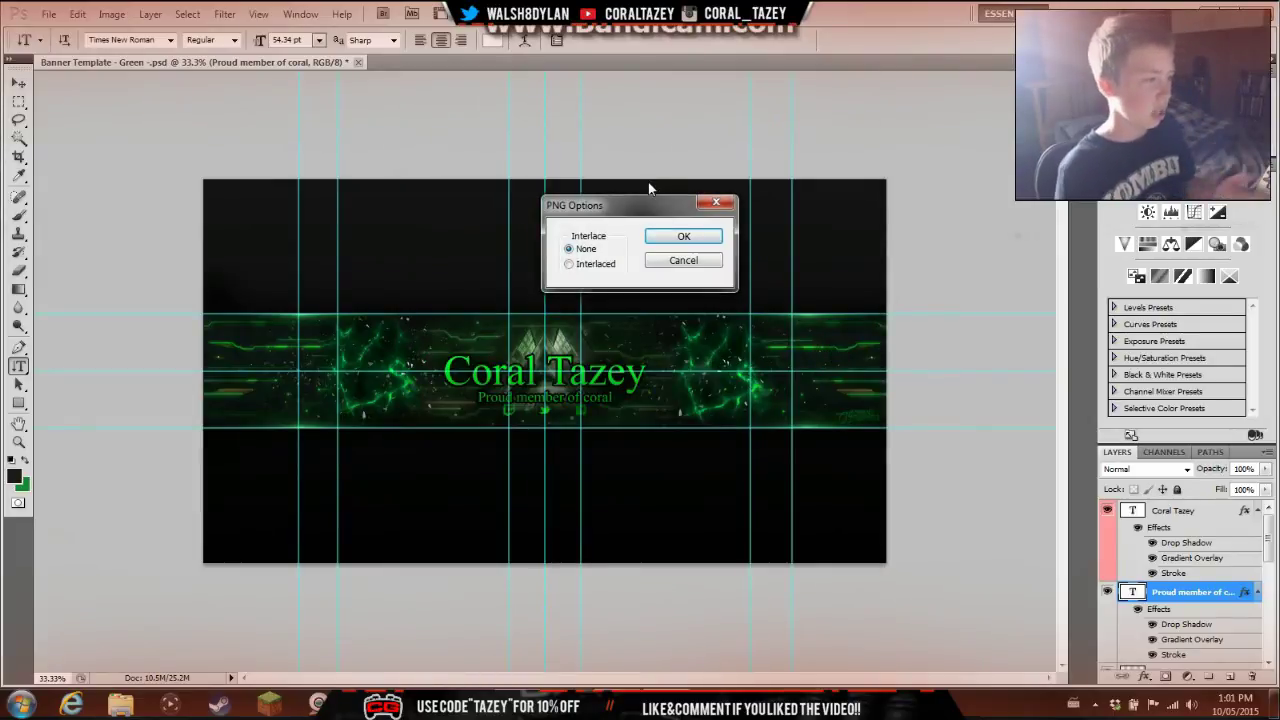
click(703, 245)
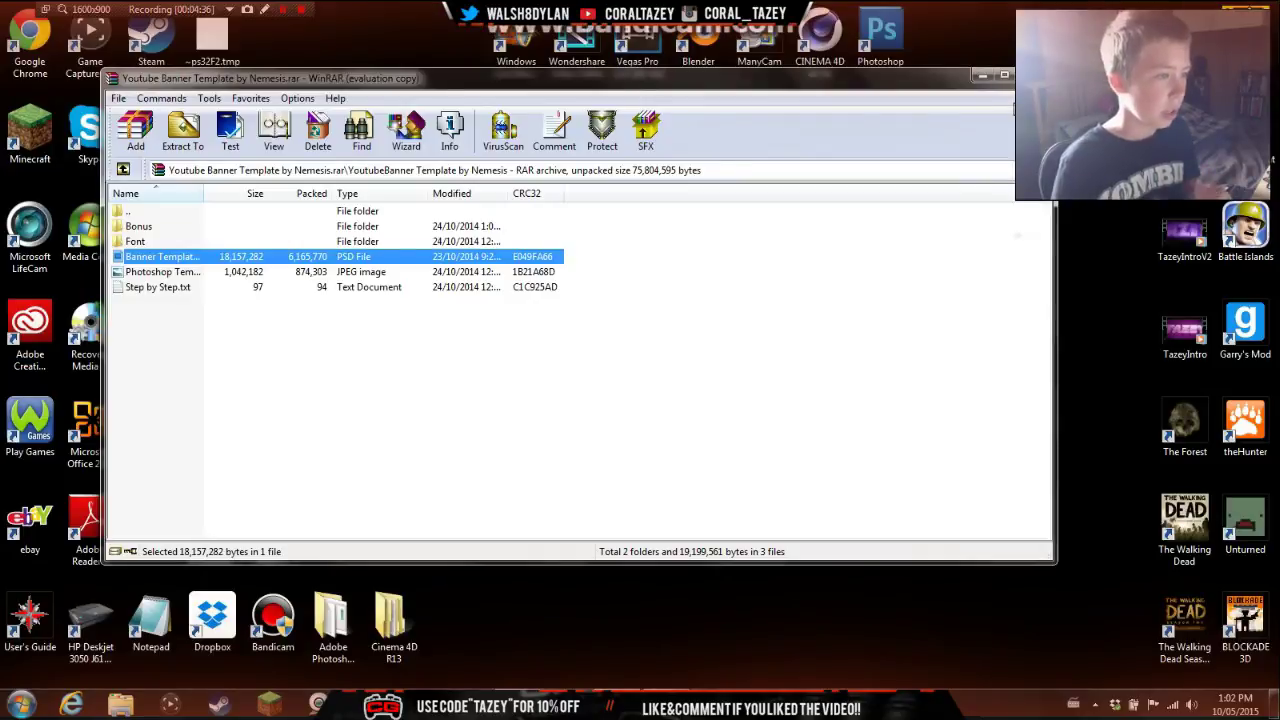
Close the WinRAR archive, give up on the unopenable ~ps32F2.tmp file, and show the desktop.
key(alt+F4)
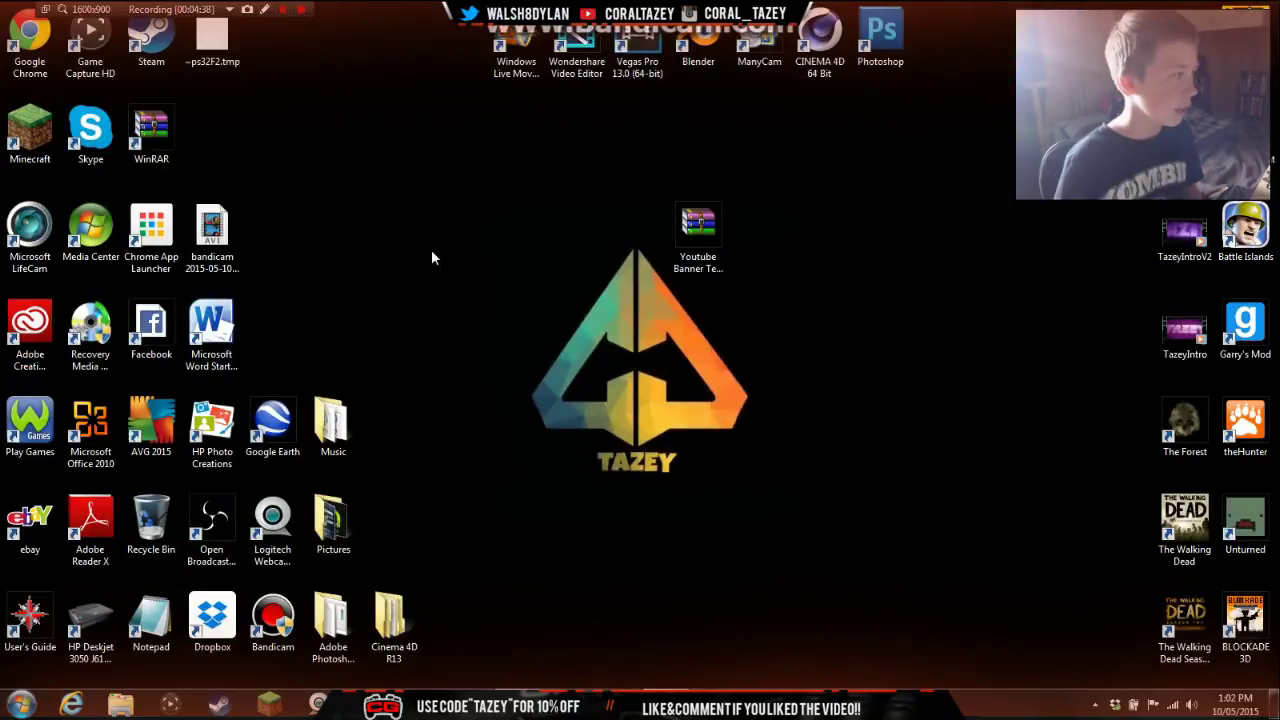
drag(227, 53, 470, 245)
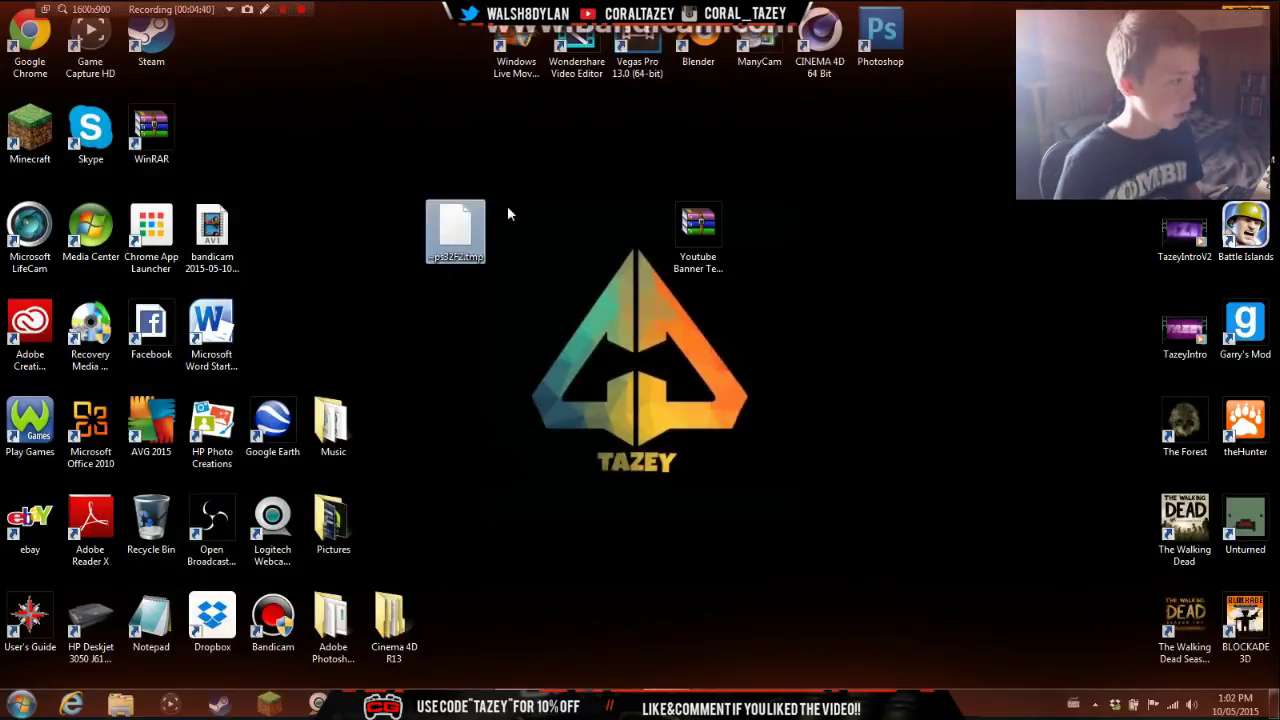
double_click(459, 250)
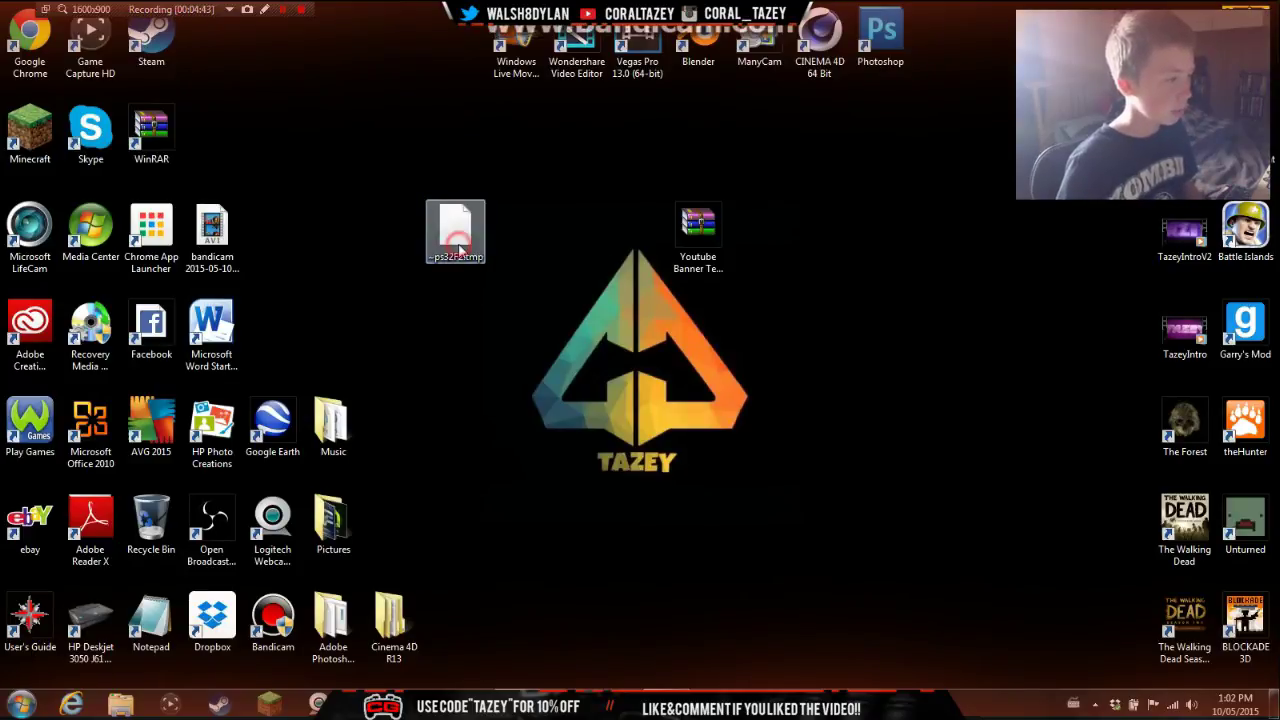
click(757, 425)
key(alt+Tab)
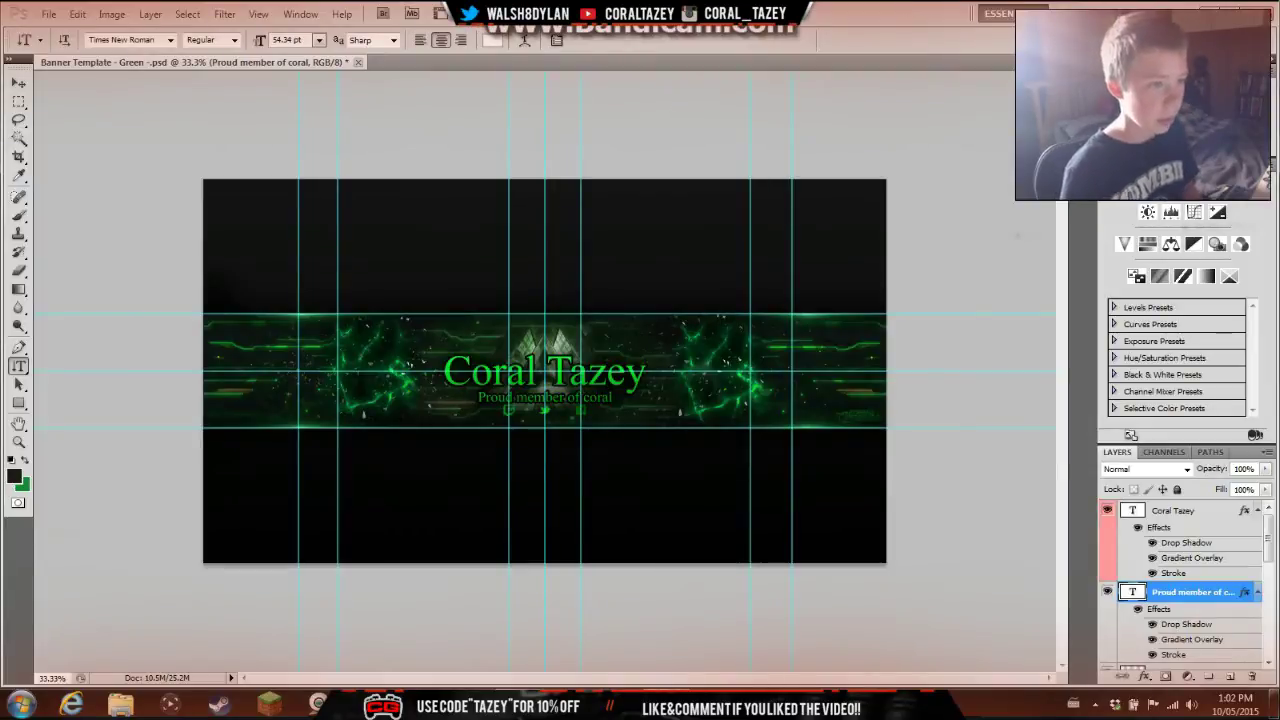
key(super+d)
double_click(458, 240)
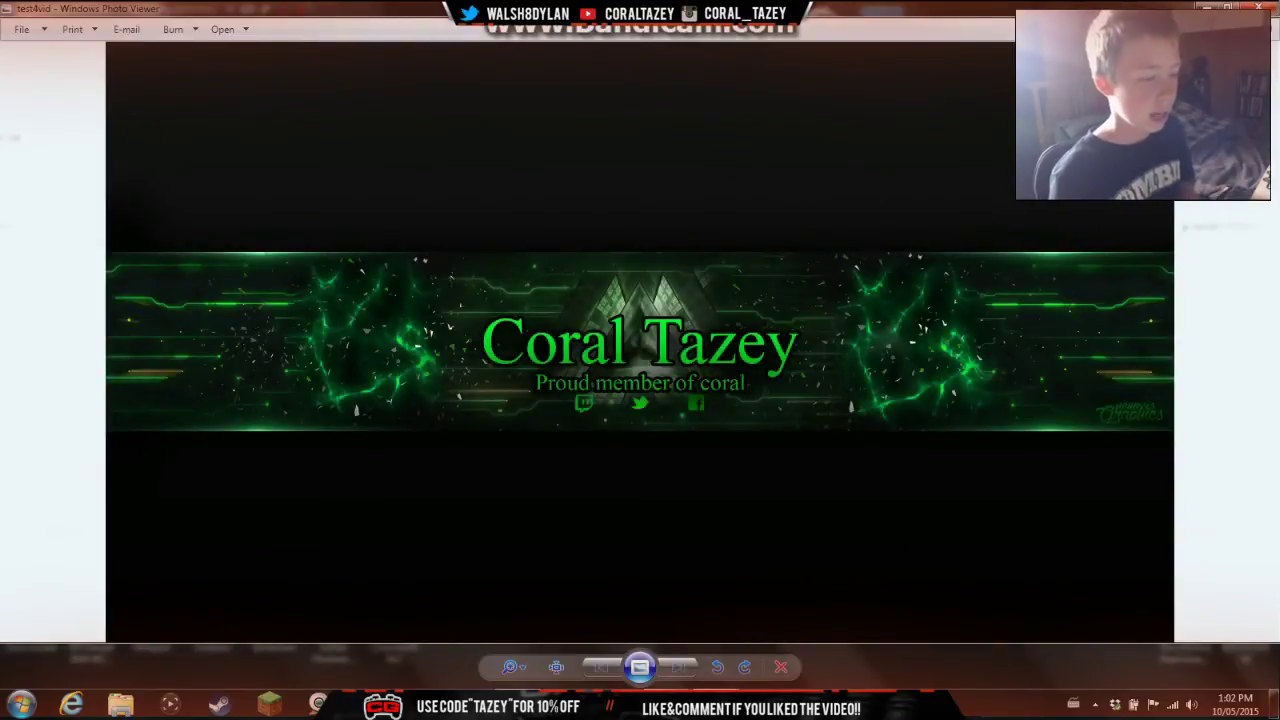
key(alt+F4)
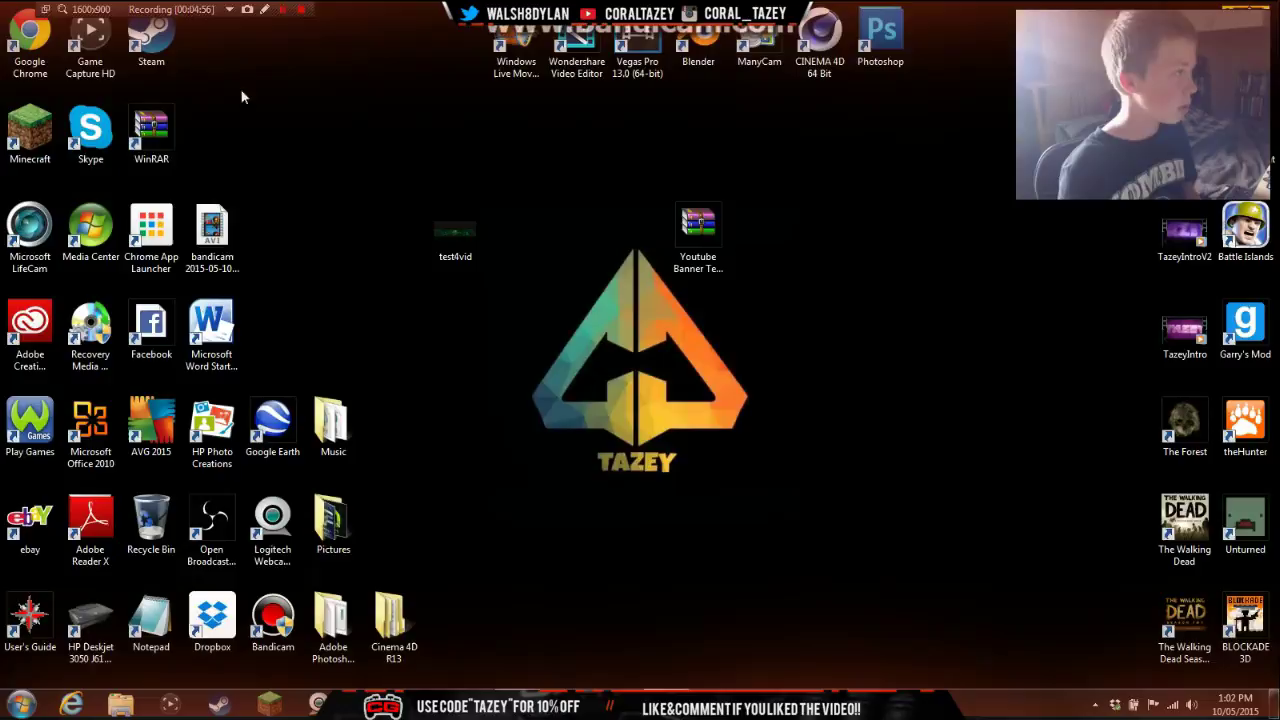
double_click(41, 54)
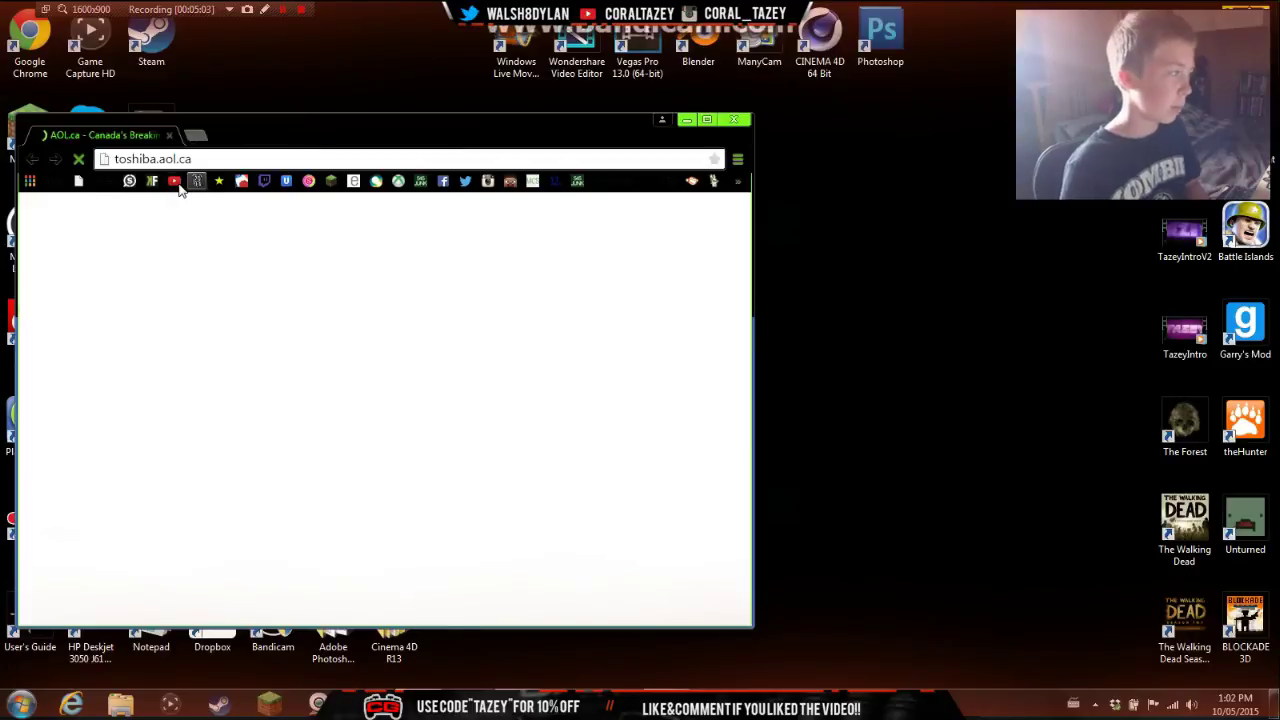
Go to YouTube in a maximized browser and open the Coral Tazey channel page.
click(176, 183)
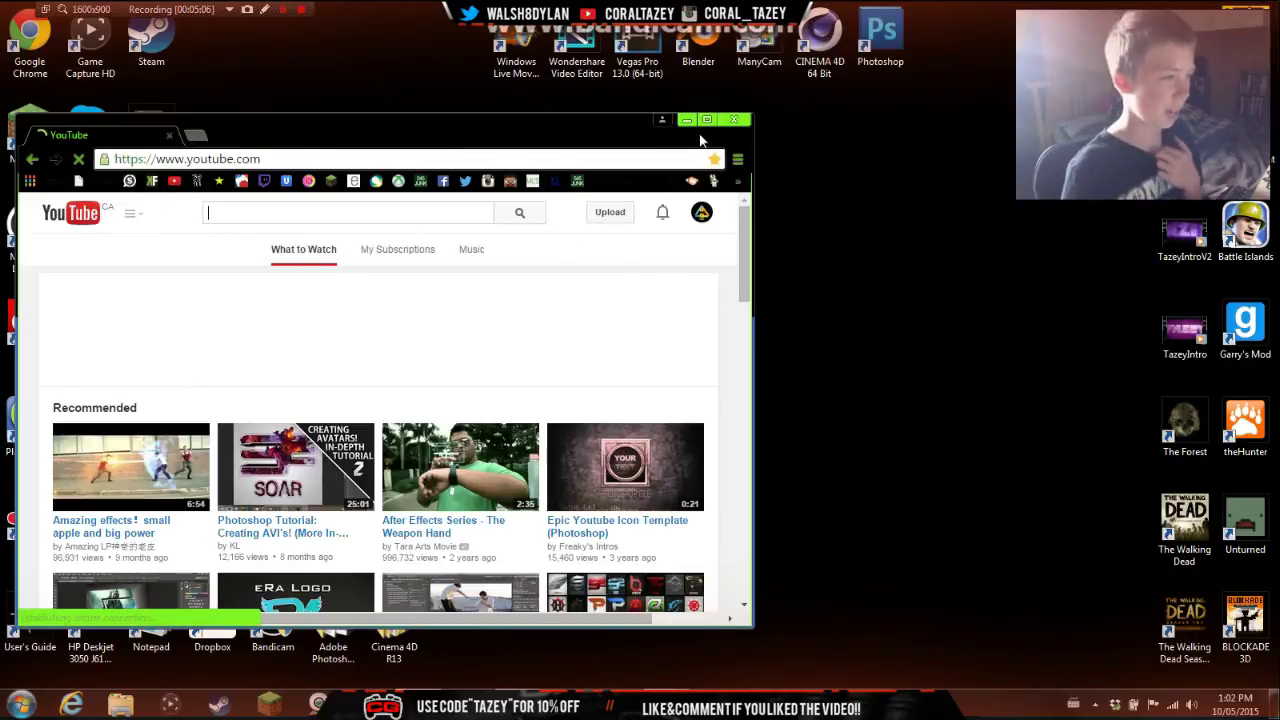
click(706, 119)
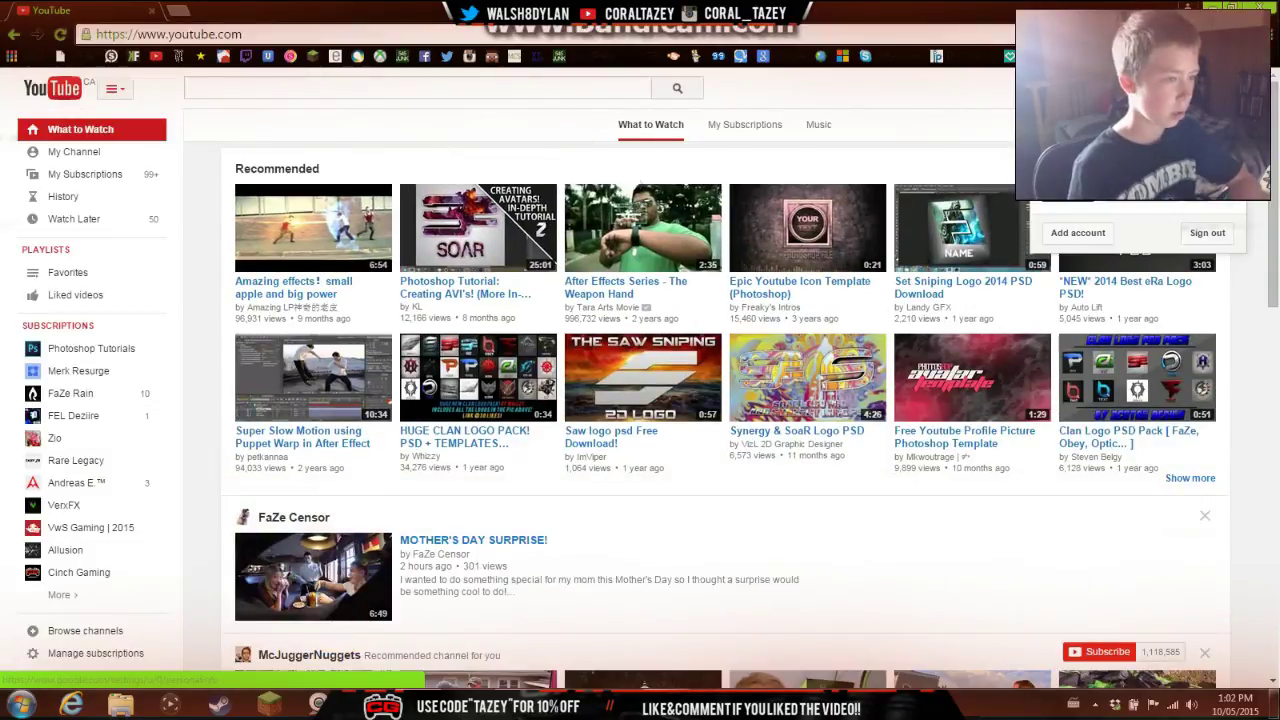
click(101, 154)
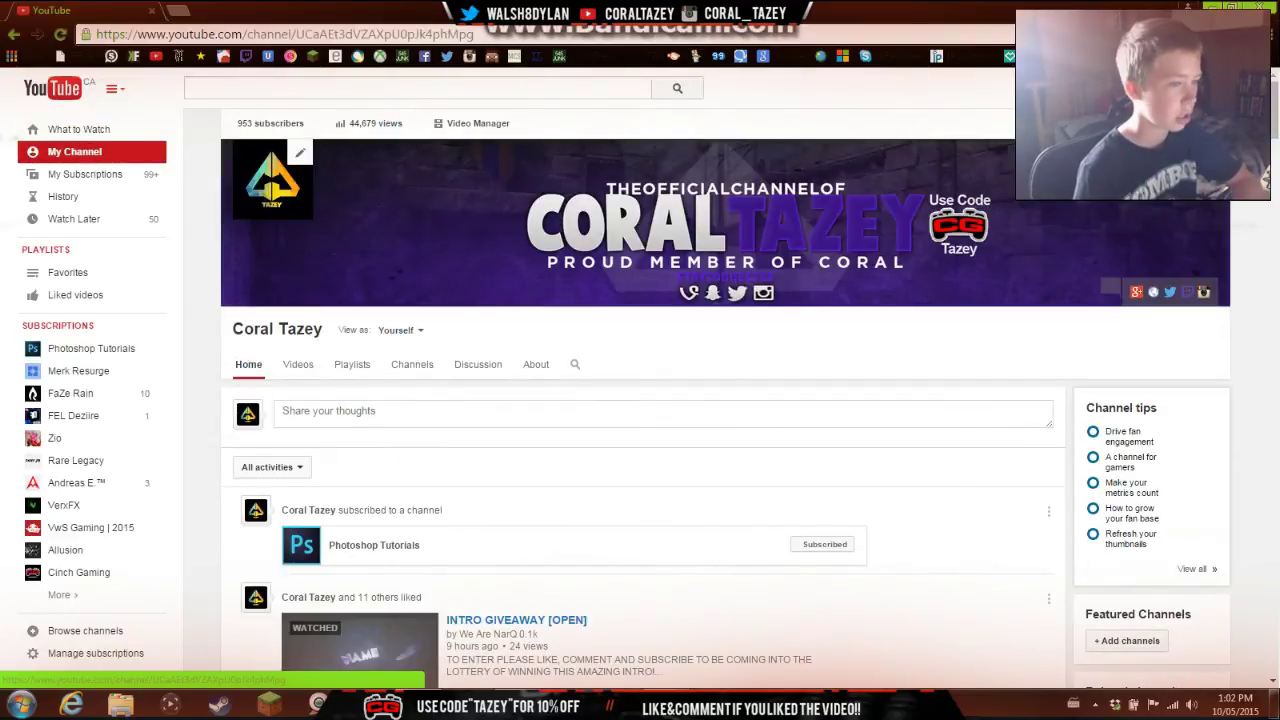
mouse_move(1000, 230)
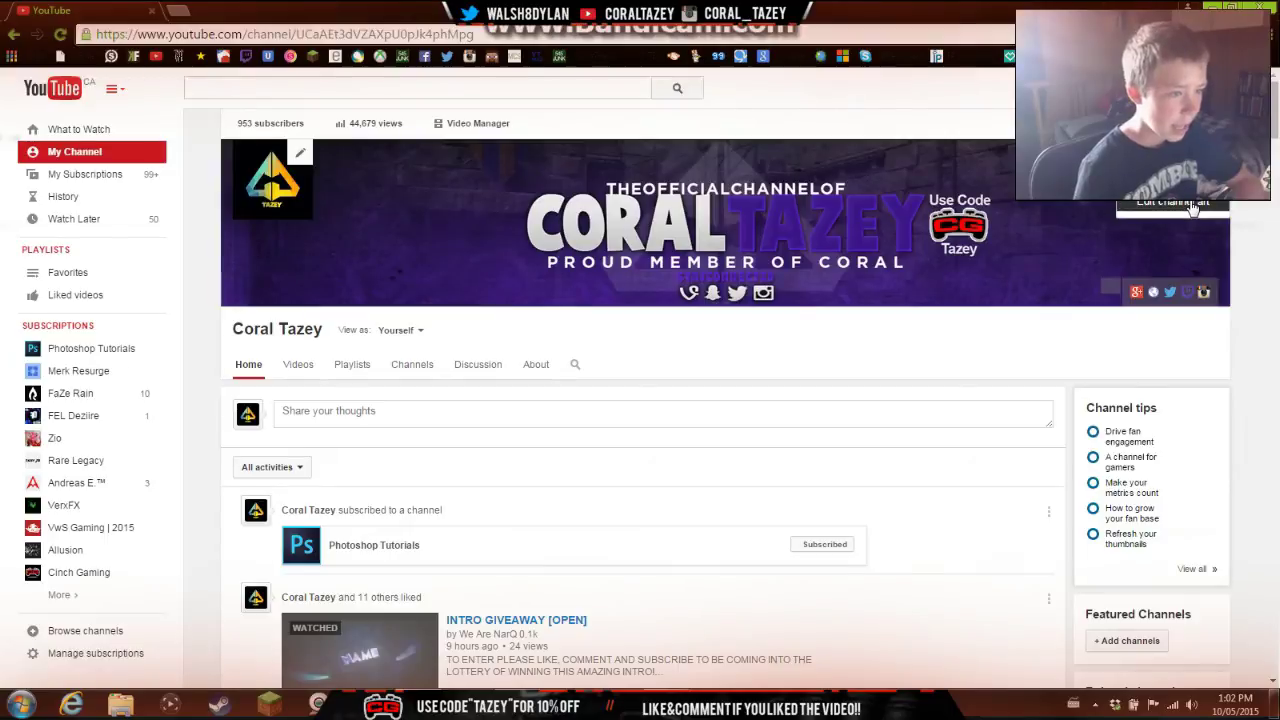
Upload test4vid from the Desktop as channel art, then close the preview without applying it.
click(1190, 205)
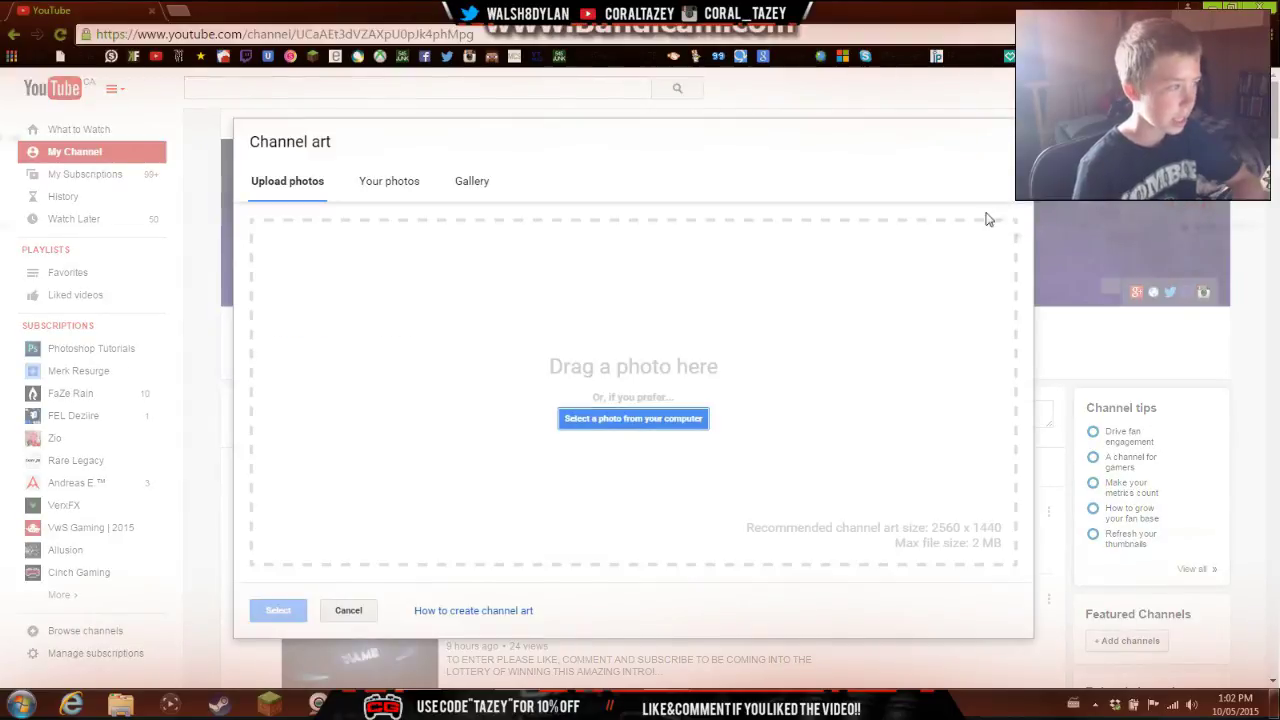
click(662, 420)
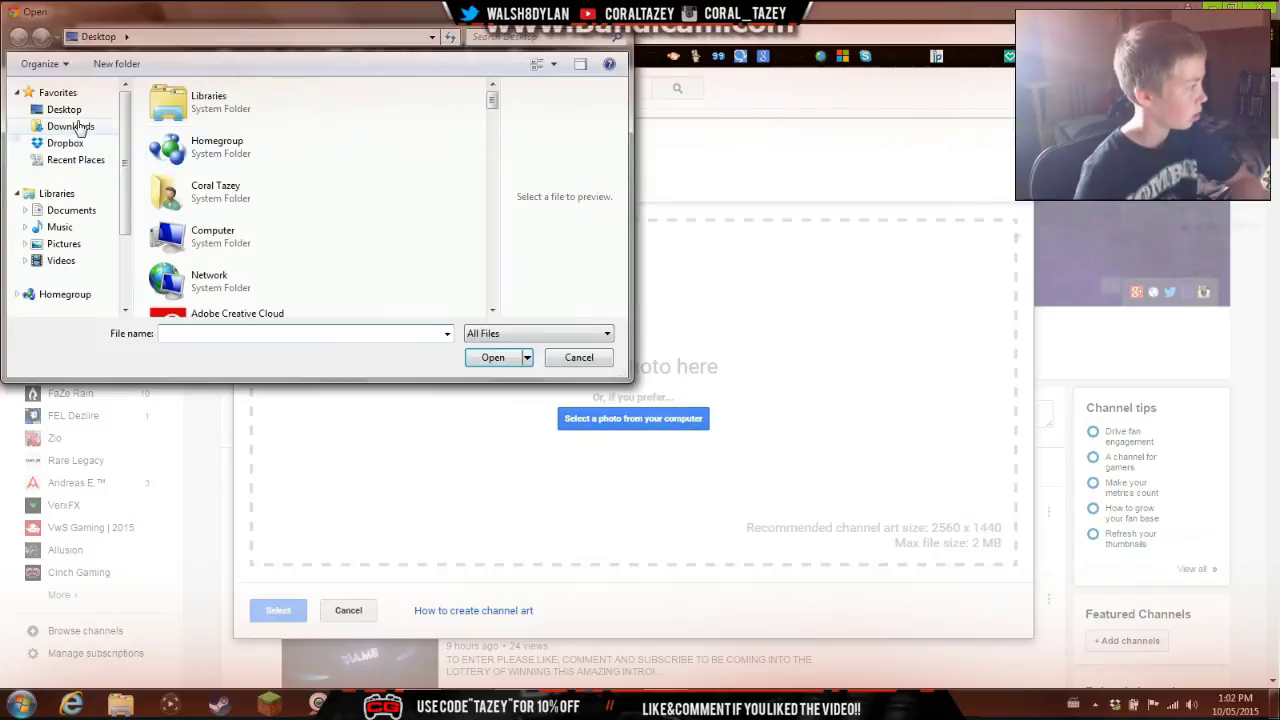
click(88, 108)
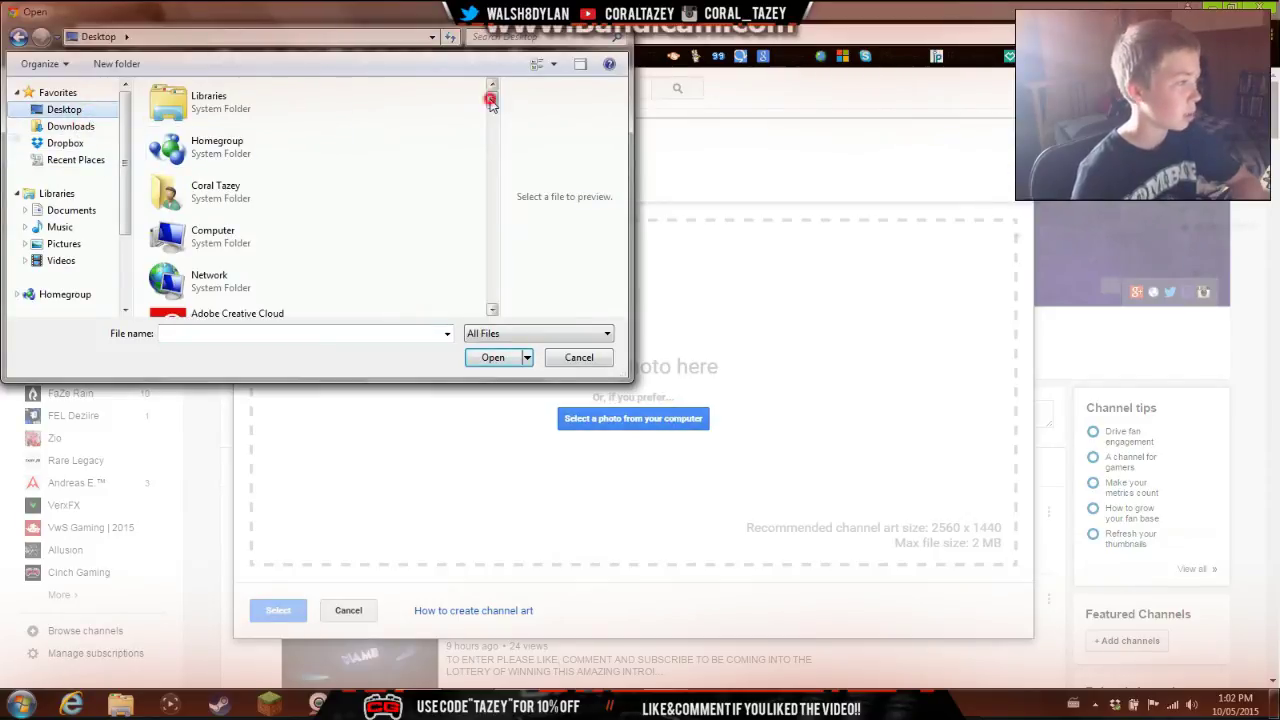
drag(490, 96, 471, 274)
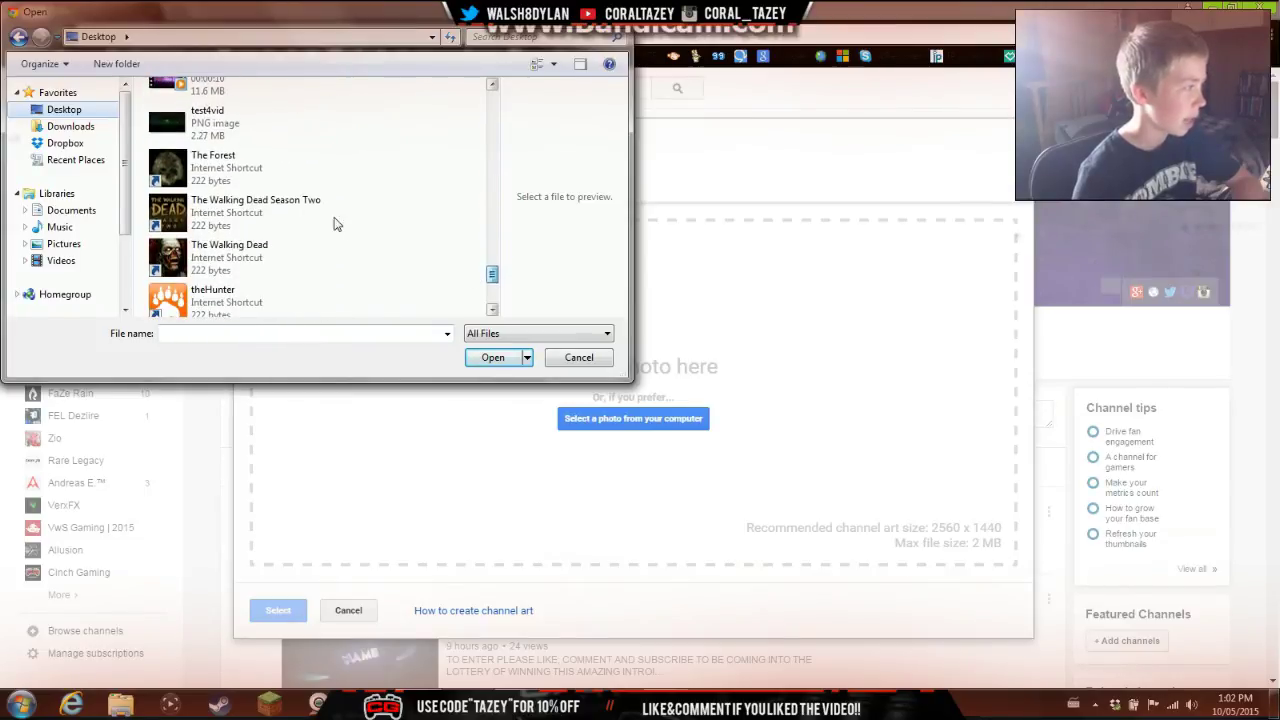
click(218, 125)
double_click(218, 125)
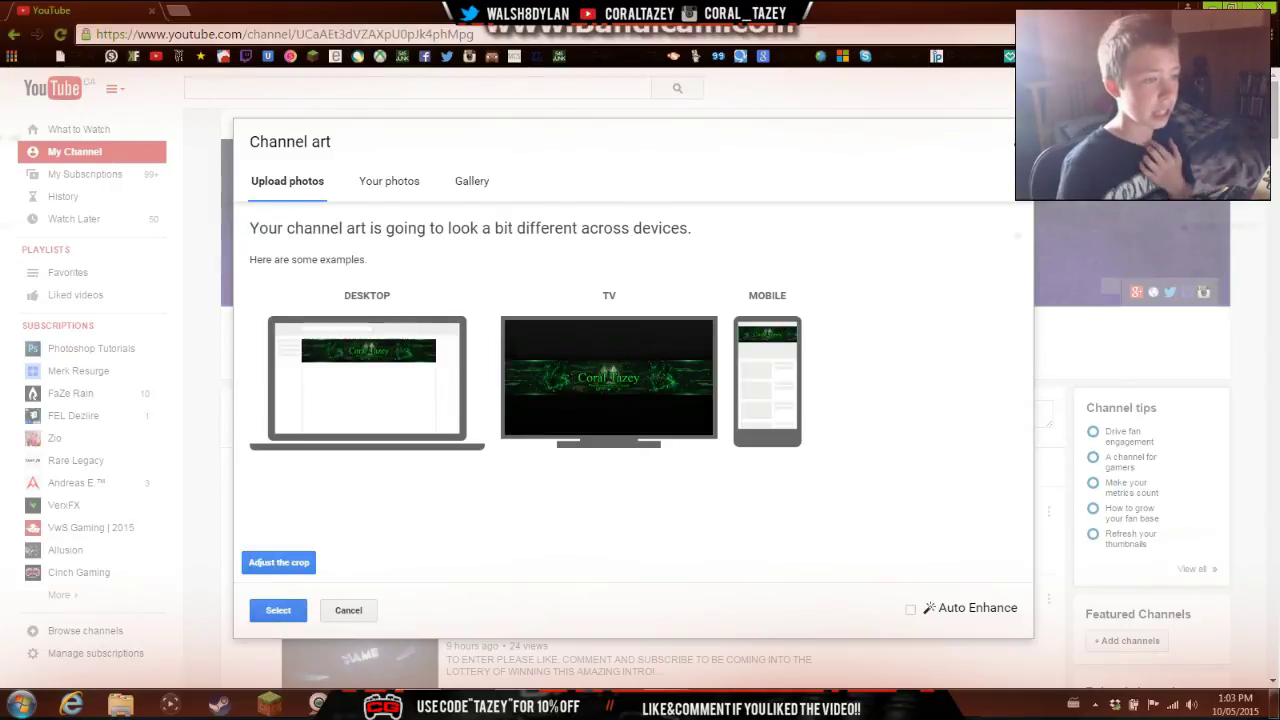
click(1008, 141)
Move the test4vid banner out of the Cinema 4D R13 folder into Pictures.
key(super+d)
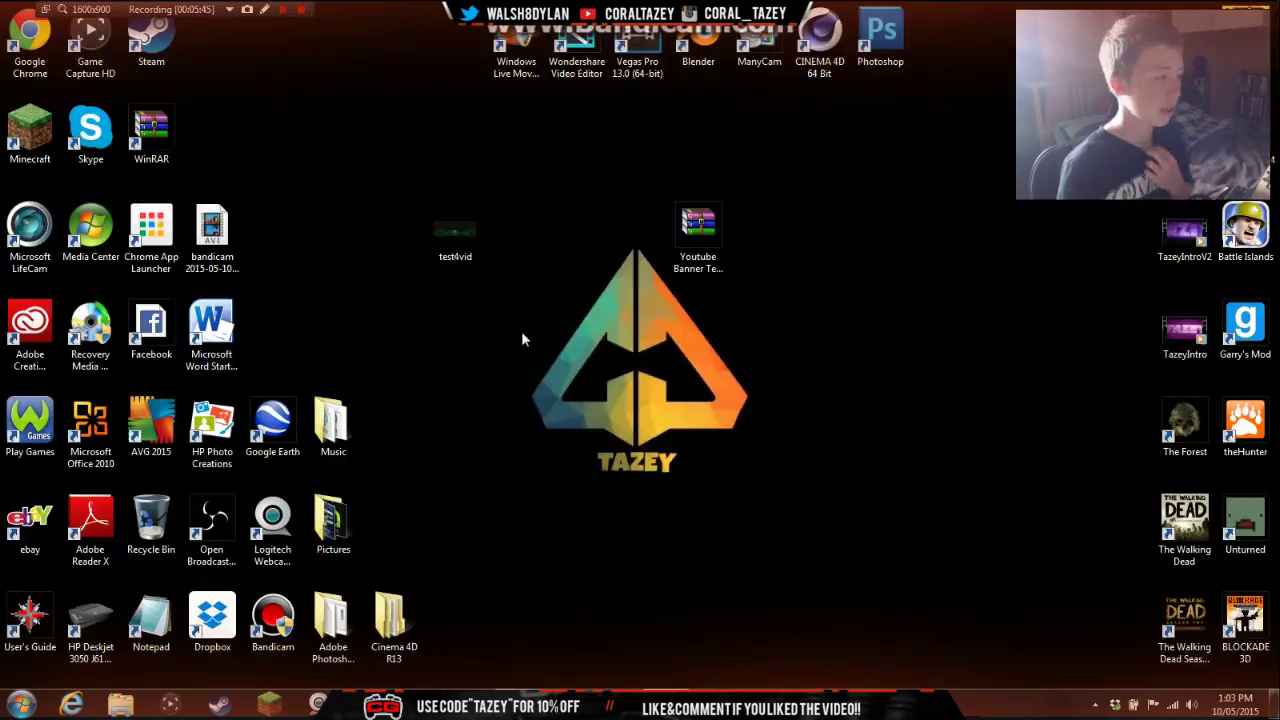
drag(455, 230, 405, 612)
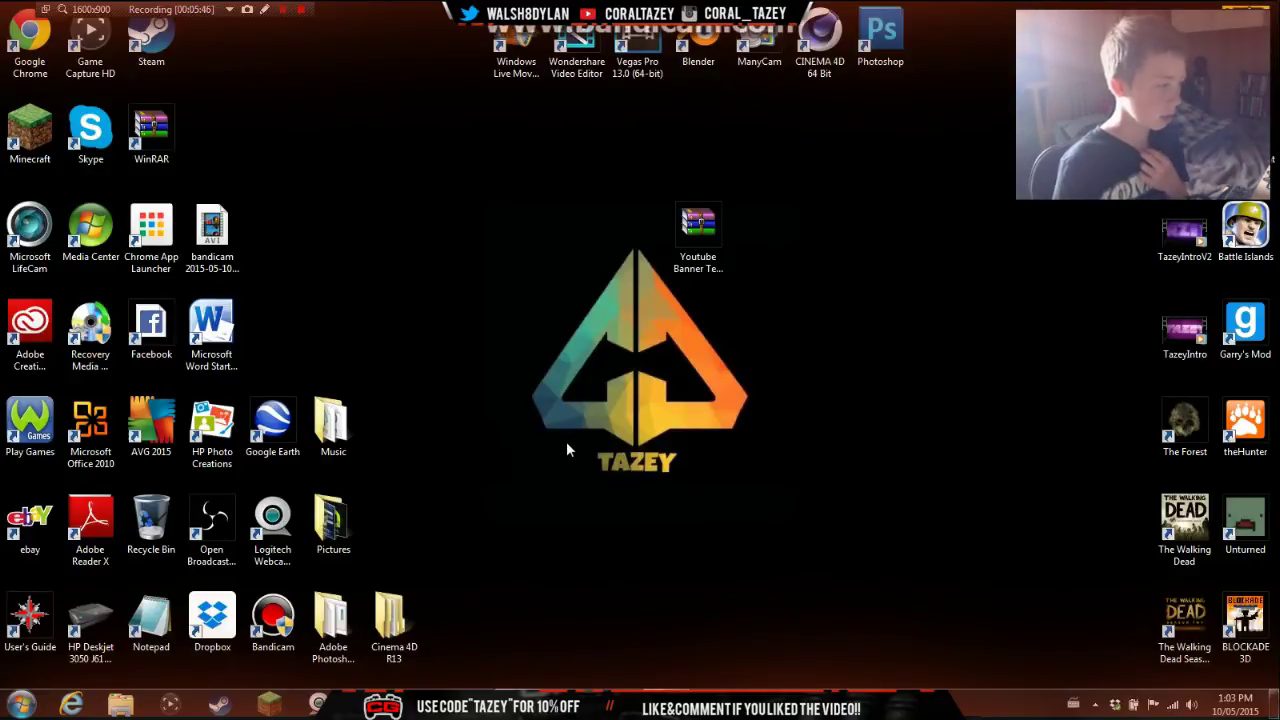
double_click(392, 618)
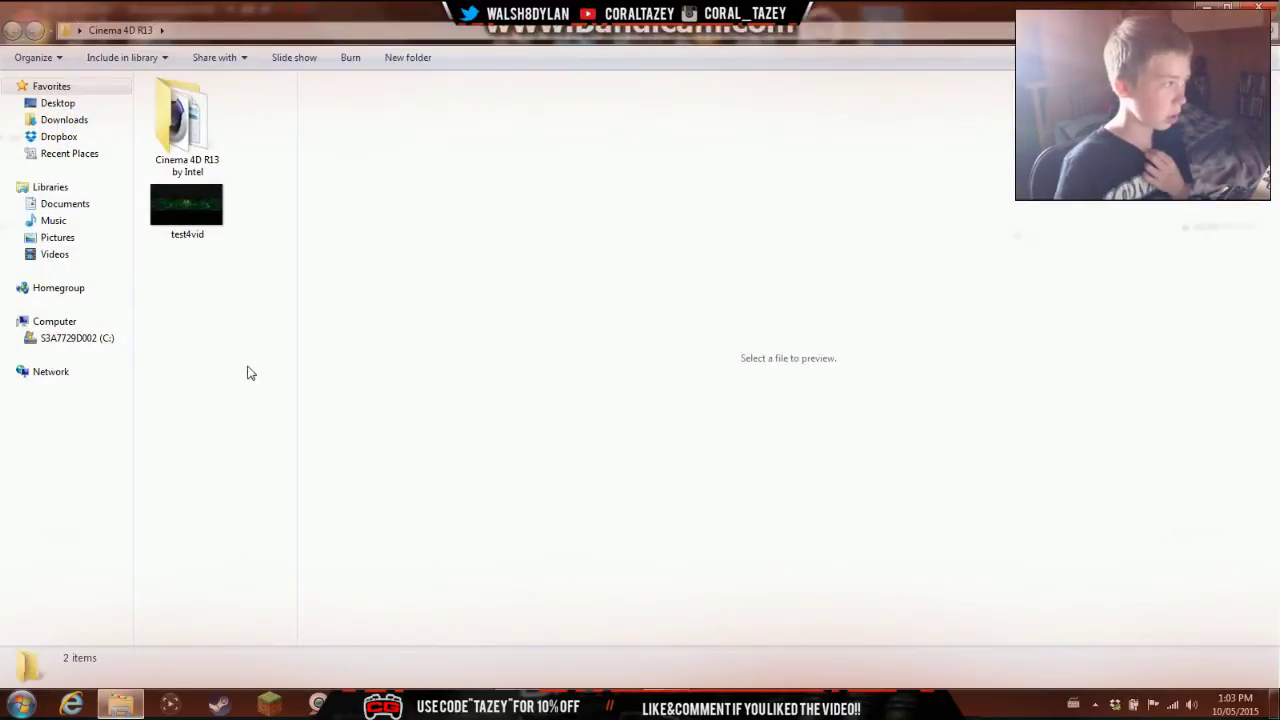
click(203, 215)
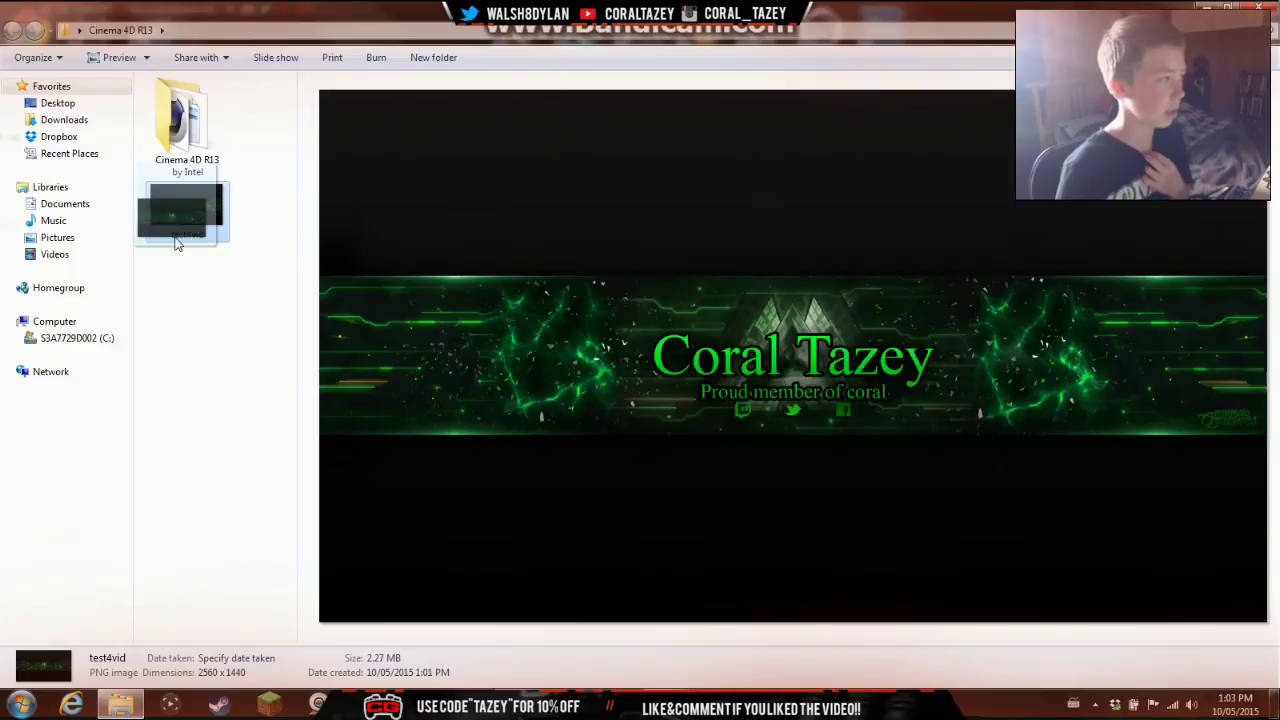
click(1233, 5)
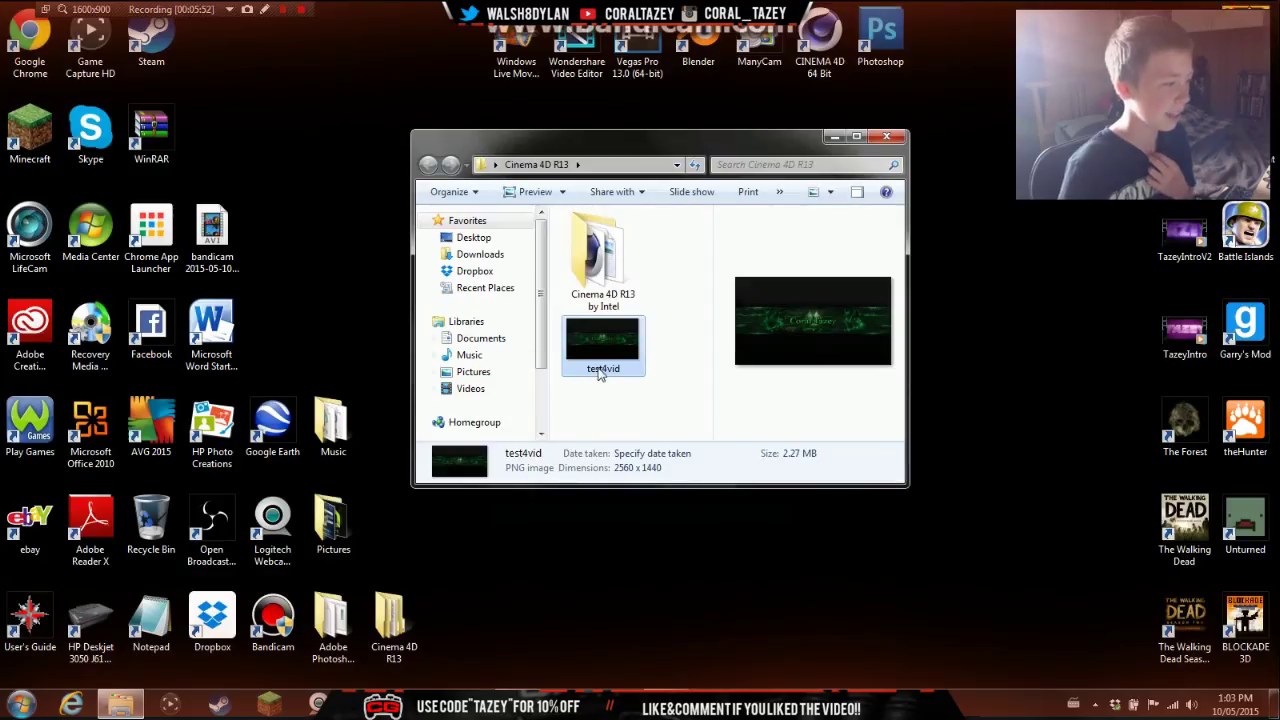
drag(600, 373, 333, 522)
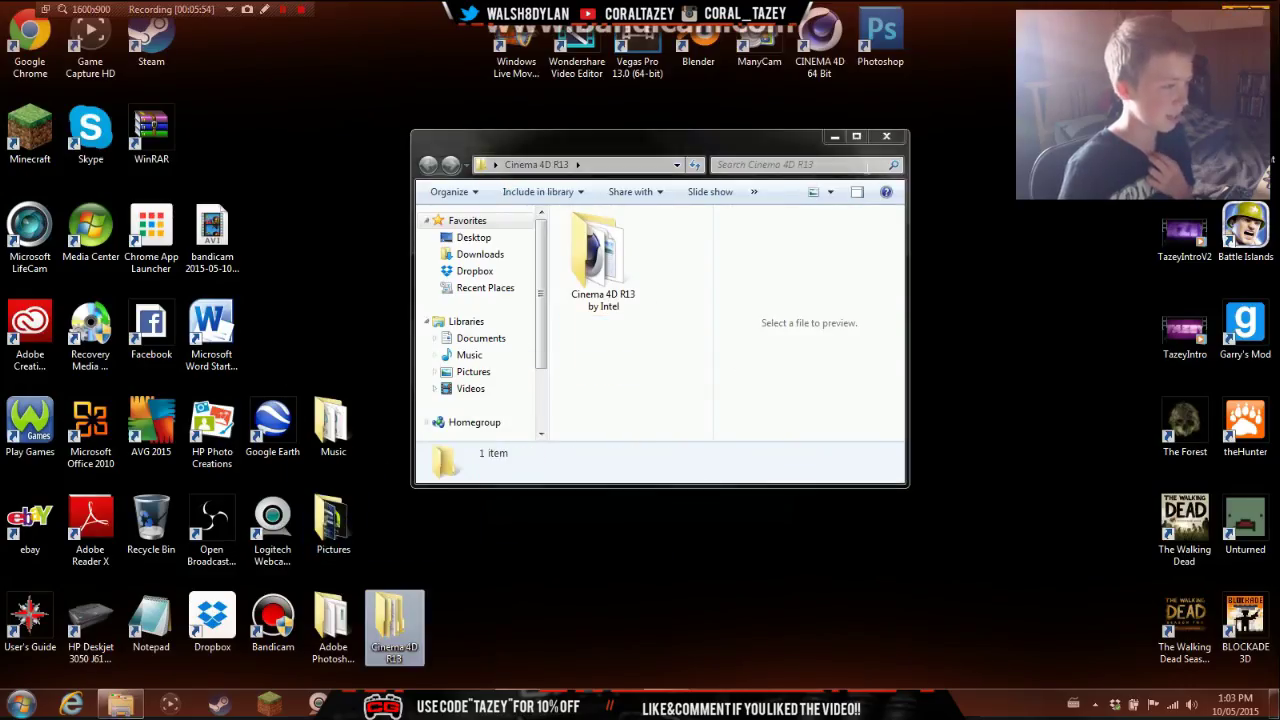
click(886, 136)
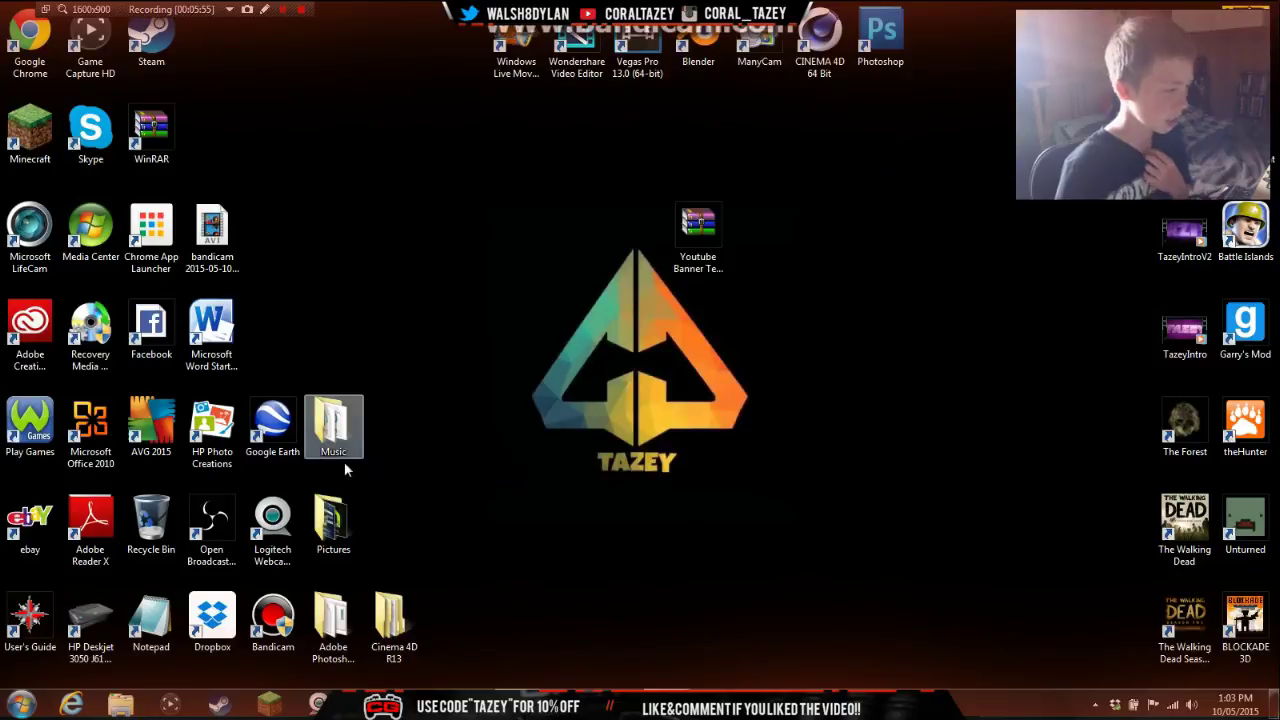
Drag the banner template archive from the desktop into the Recycle Bin.
right_click(714, 230)
drag(700, 215, 155, 527)
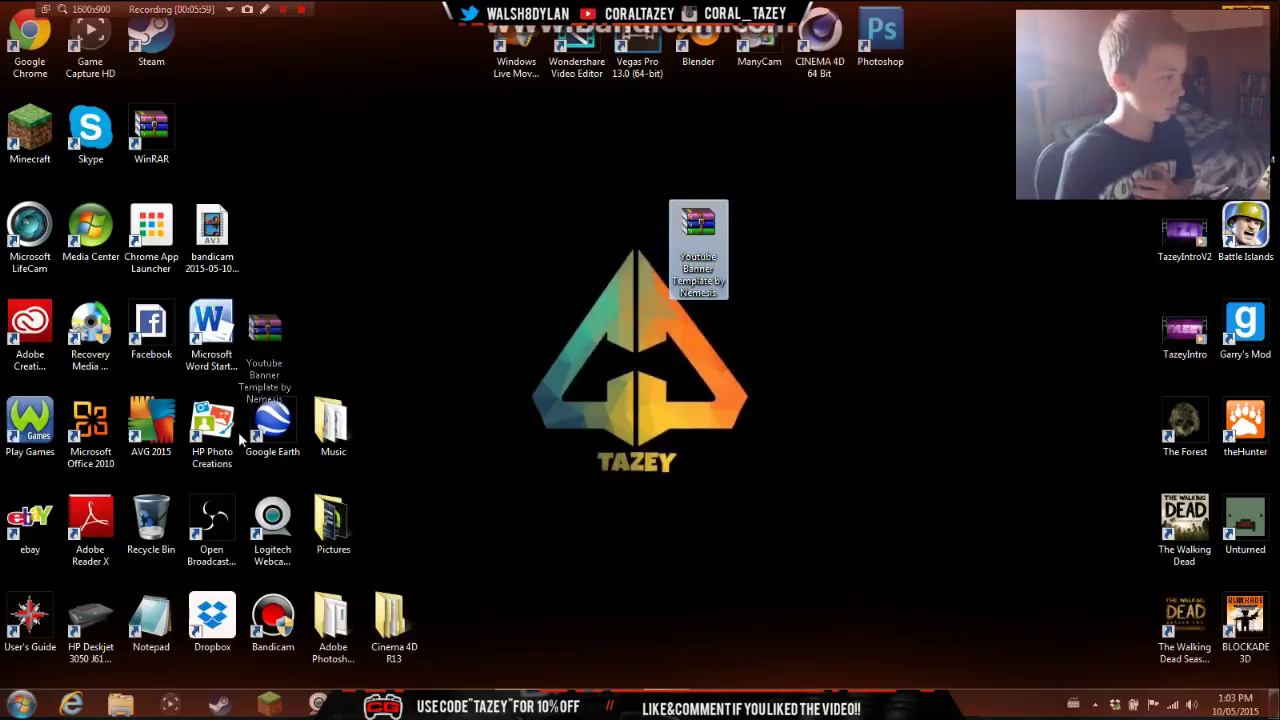
drag(155, 527, 153, 525)
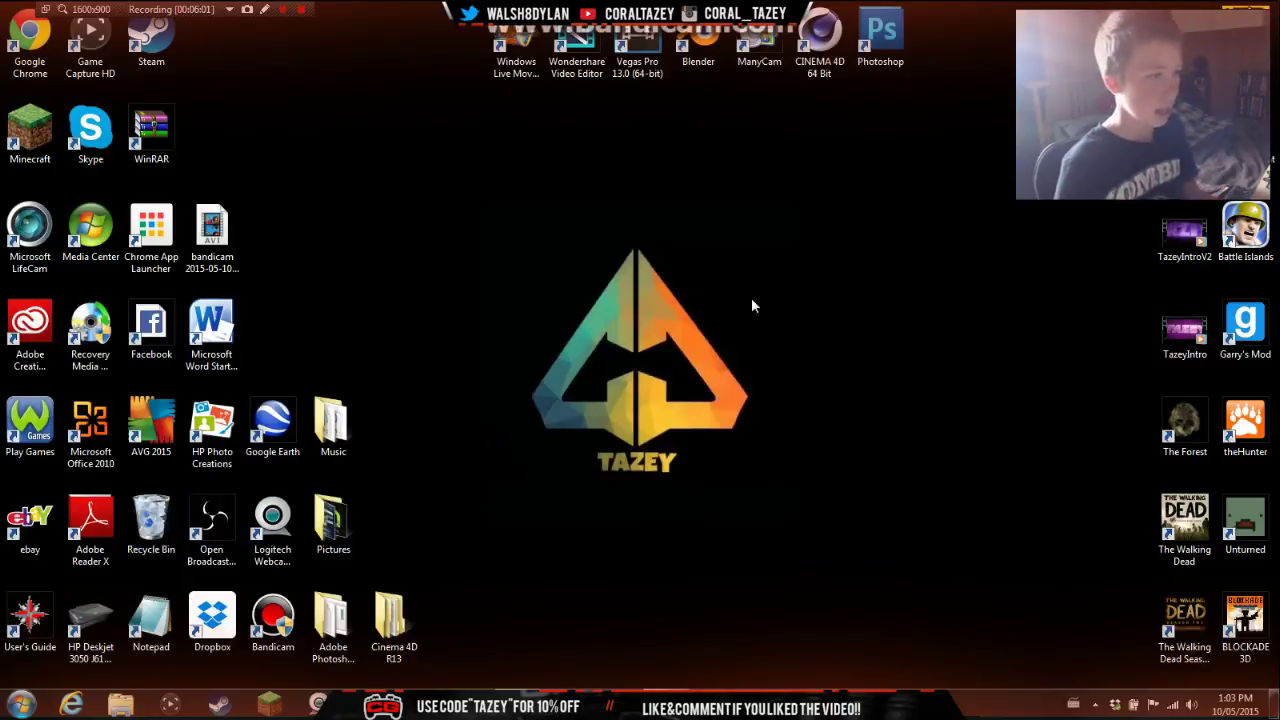